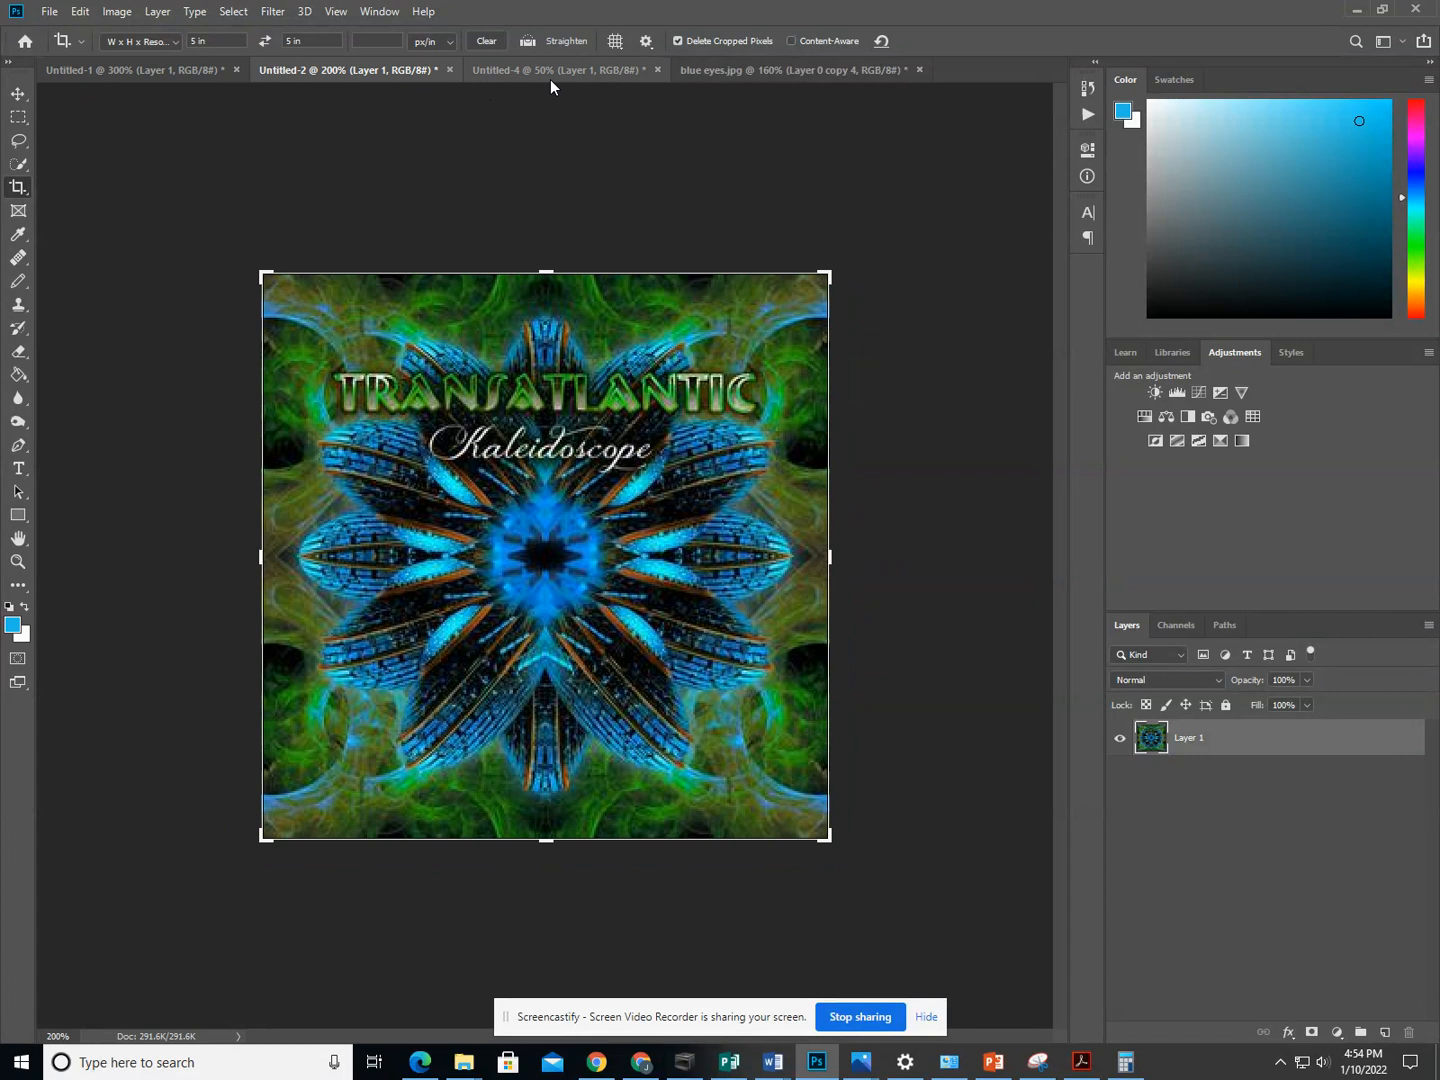
- View the example artwork in Untitled-4, and switch to Photopea with the blue eyes.psd image
left_click(550, 69)
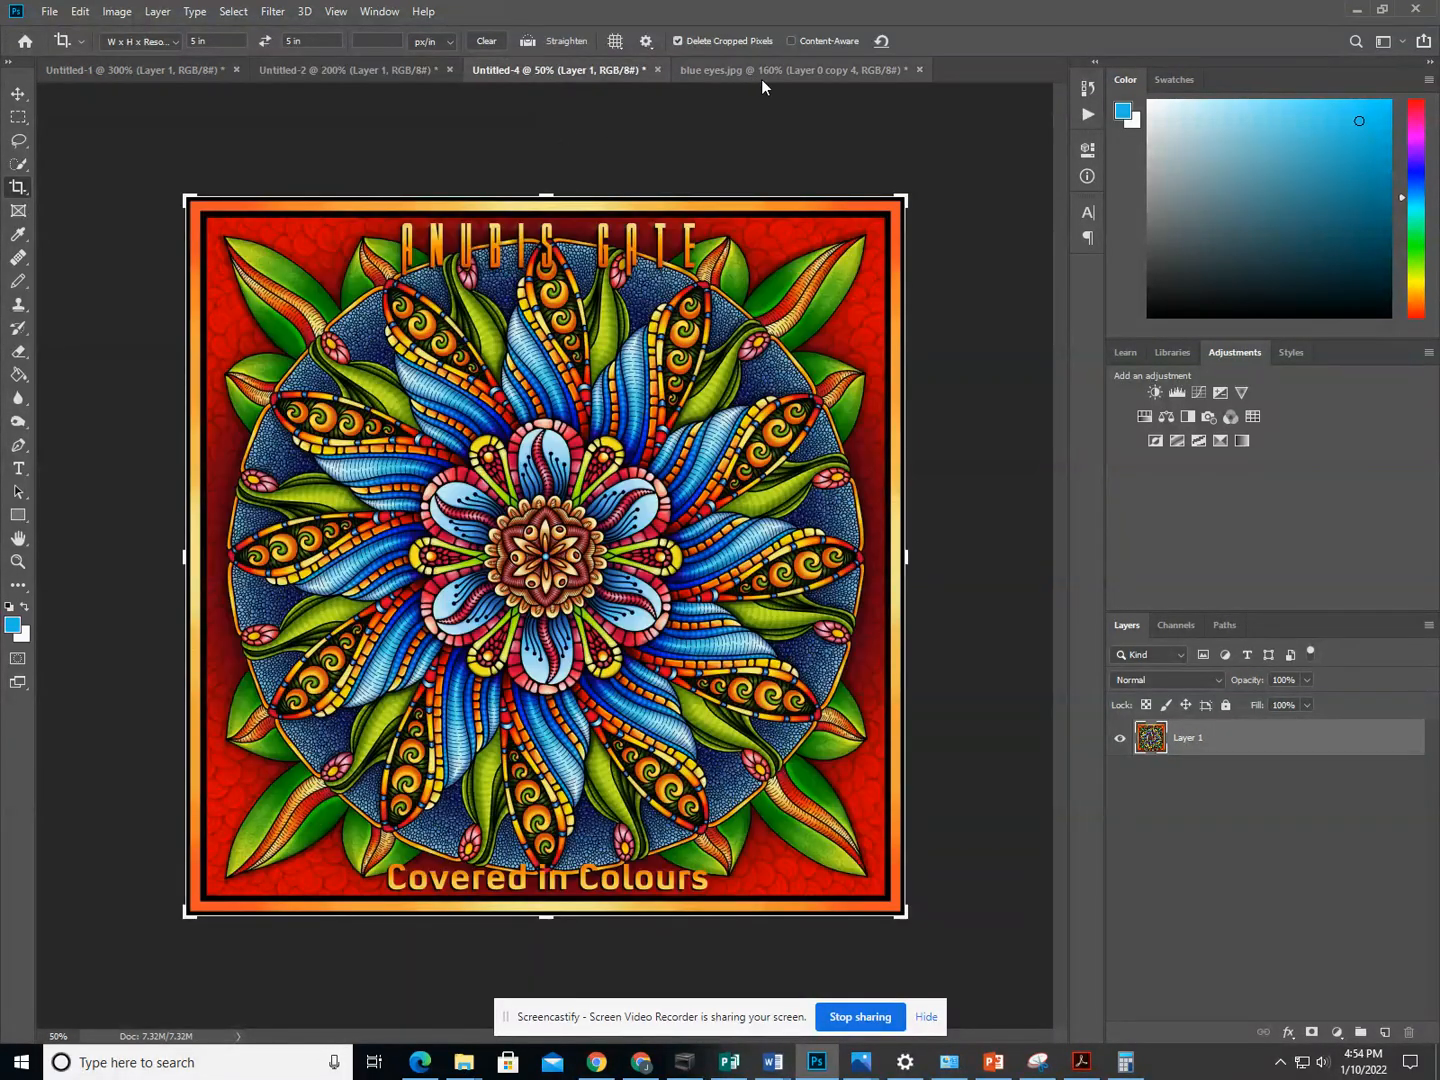
mouse_move(641, 1062)
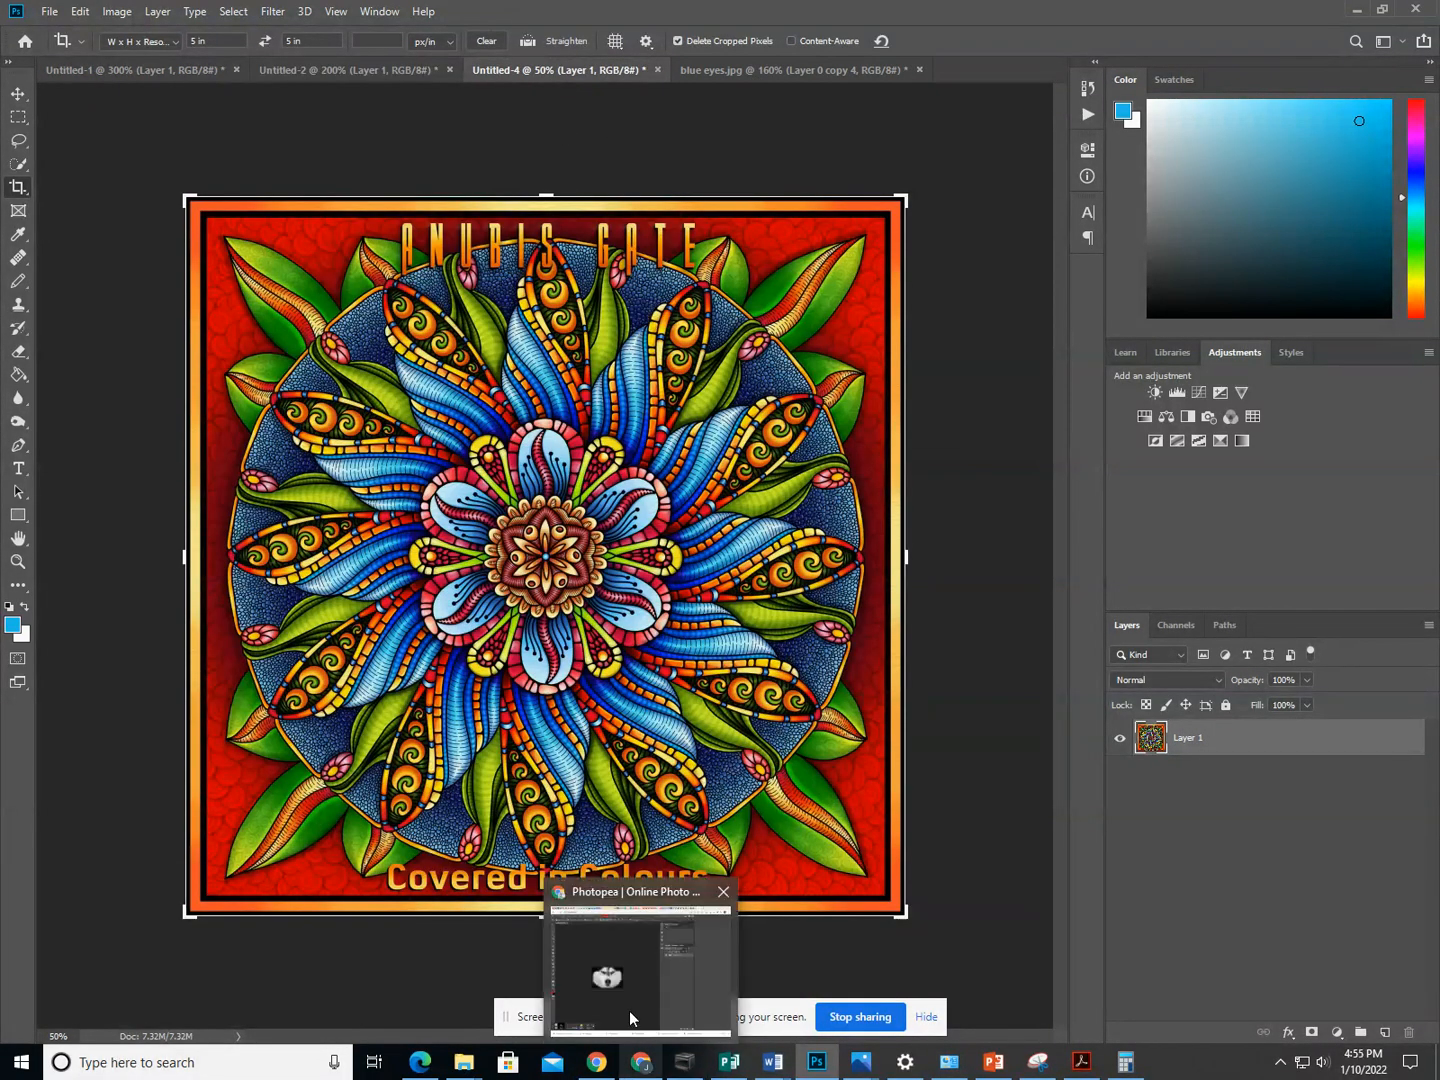
left_click(630, 1019)
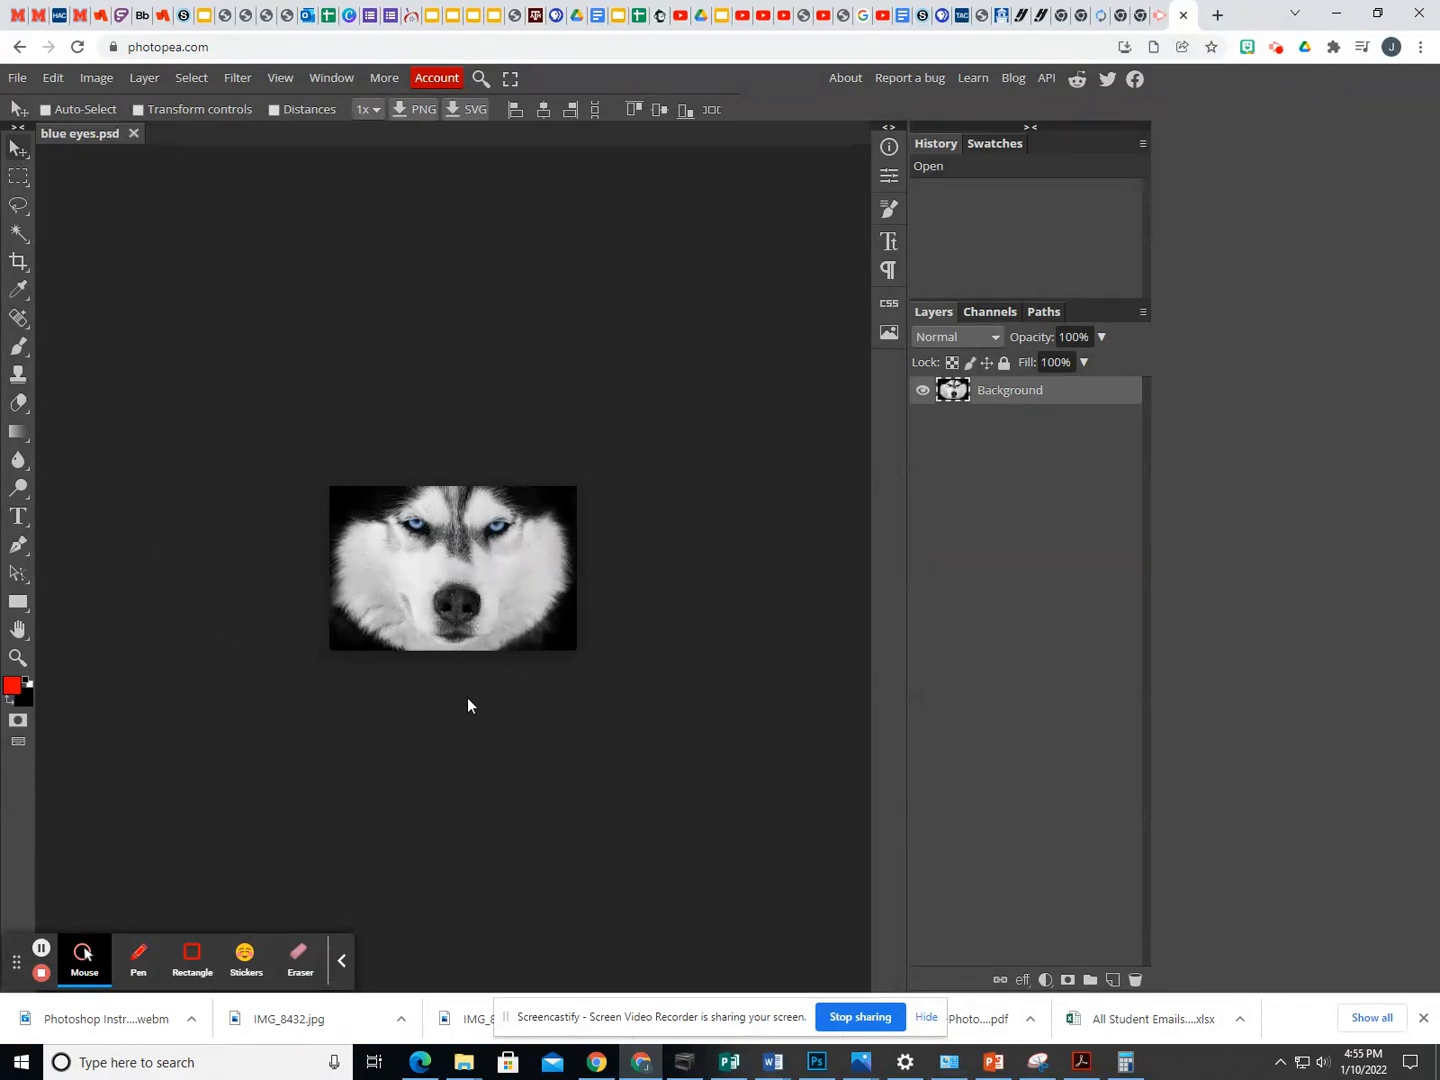
- Set the canvas size of blue eyes.psd to 9 by 9 inches
left_click(95, 77)
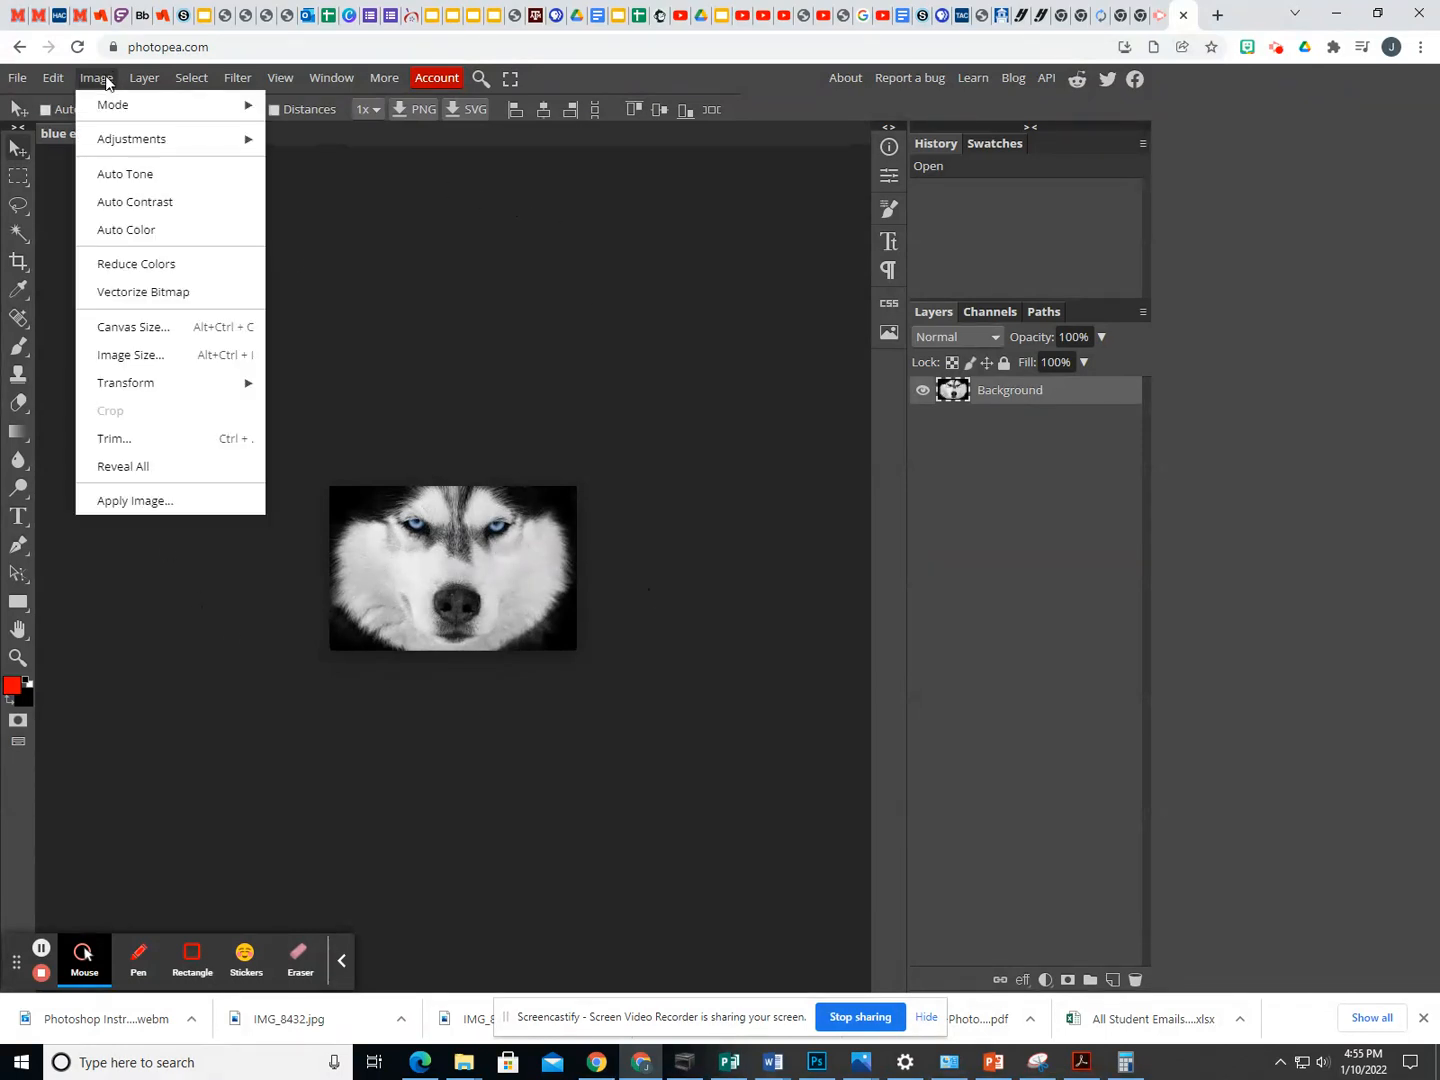
left_click(163, 327)
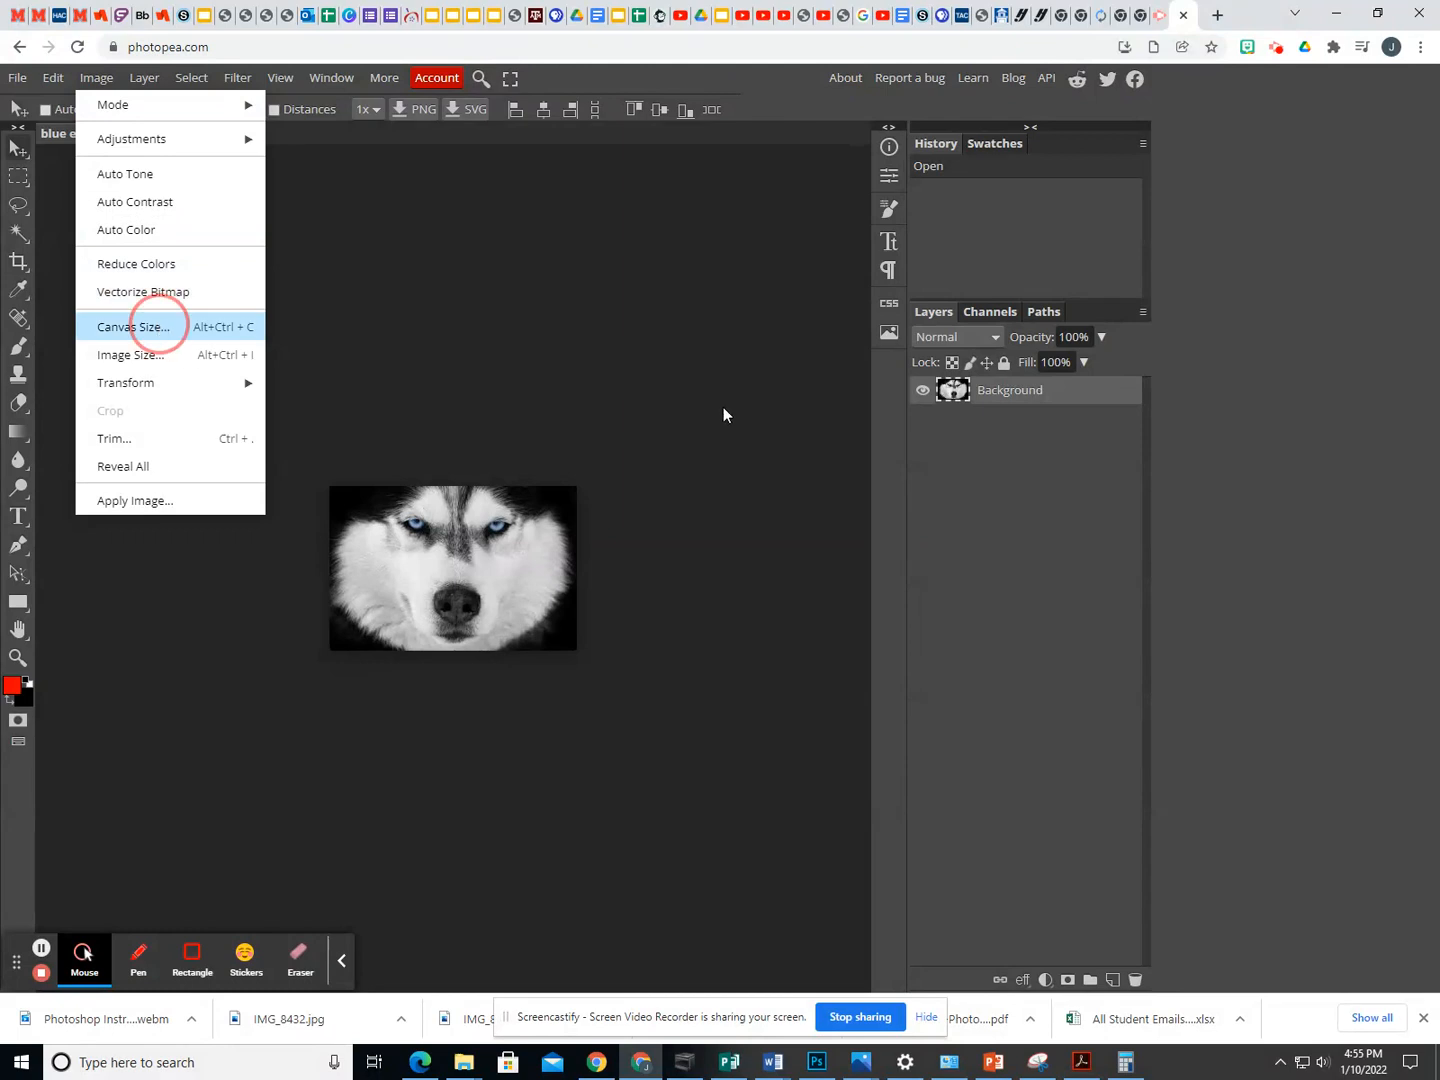
left_click(284, 254)
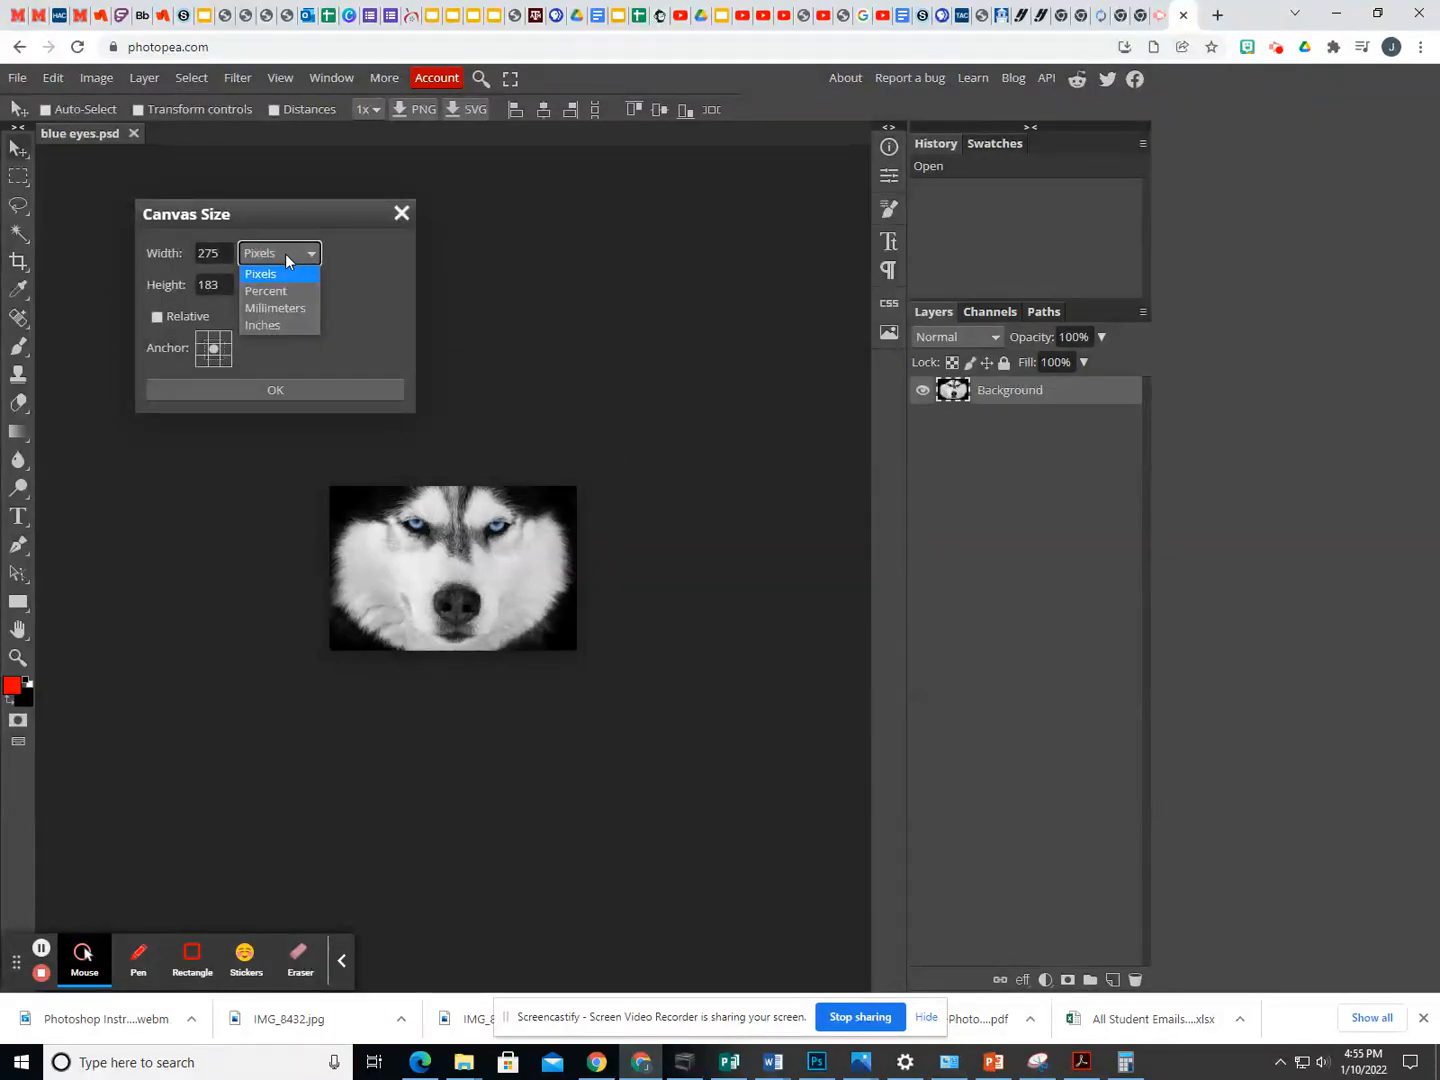
left_click(284, 323)
left_click(158, 258)
type("9")
key("Tab")
type("9")
left_click(275, 391)
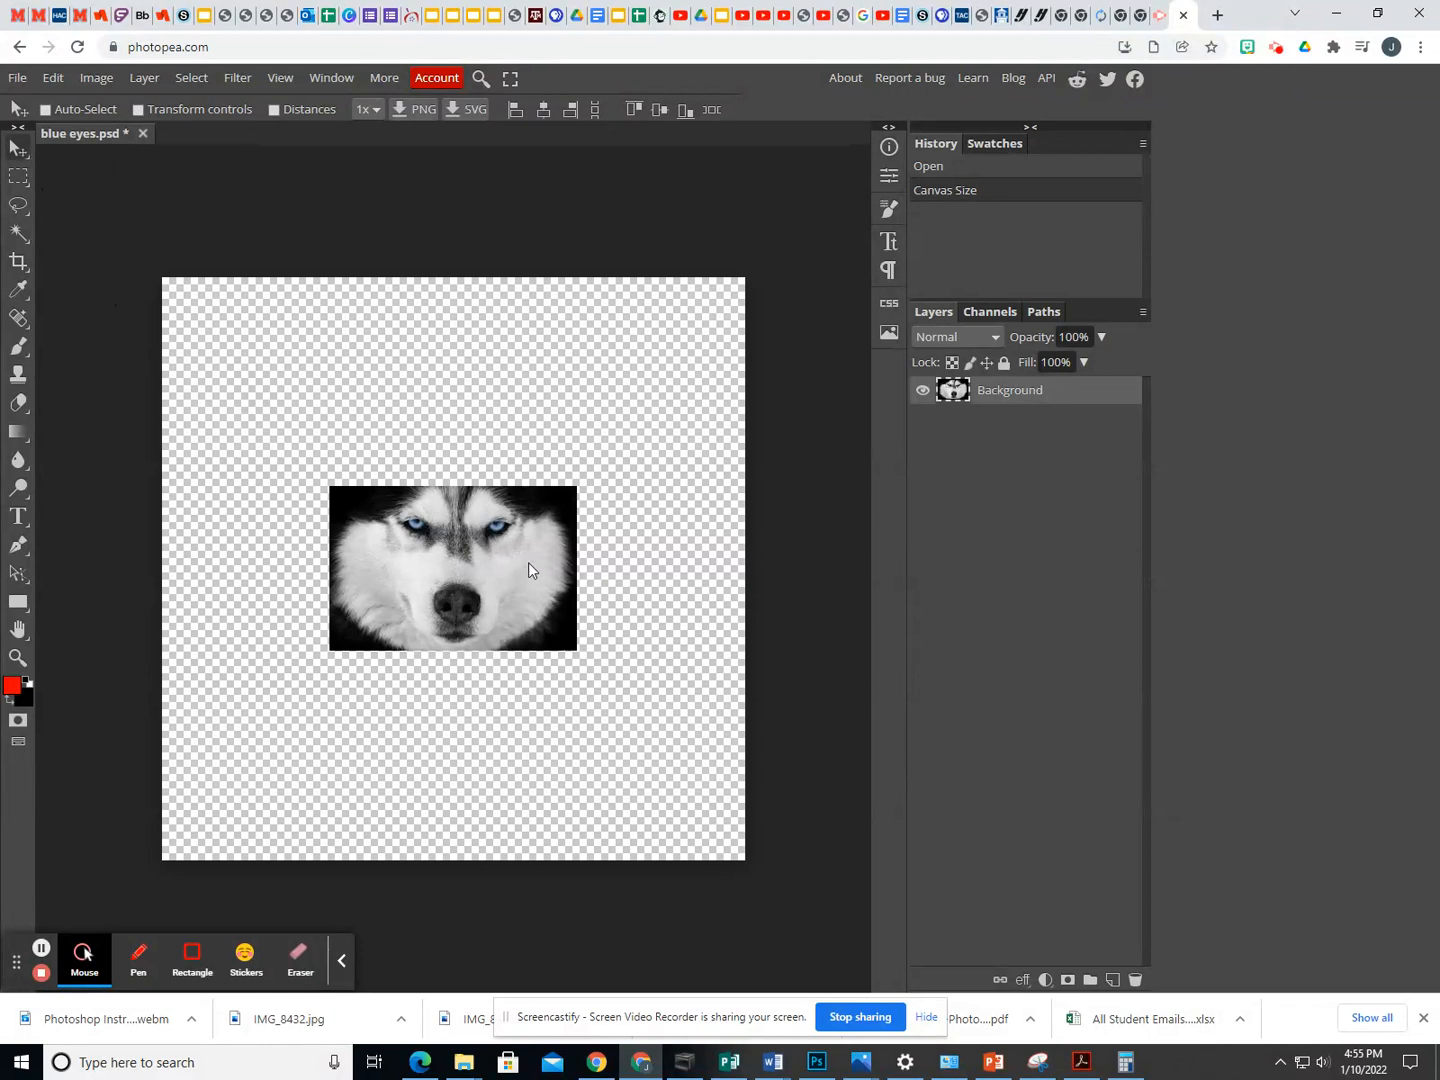
- Move the husky image into the canvas's lower-right corner and place a duplicate of it edge to edge on its left
left_click_drag(489, 554, 655, 766)
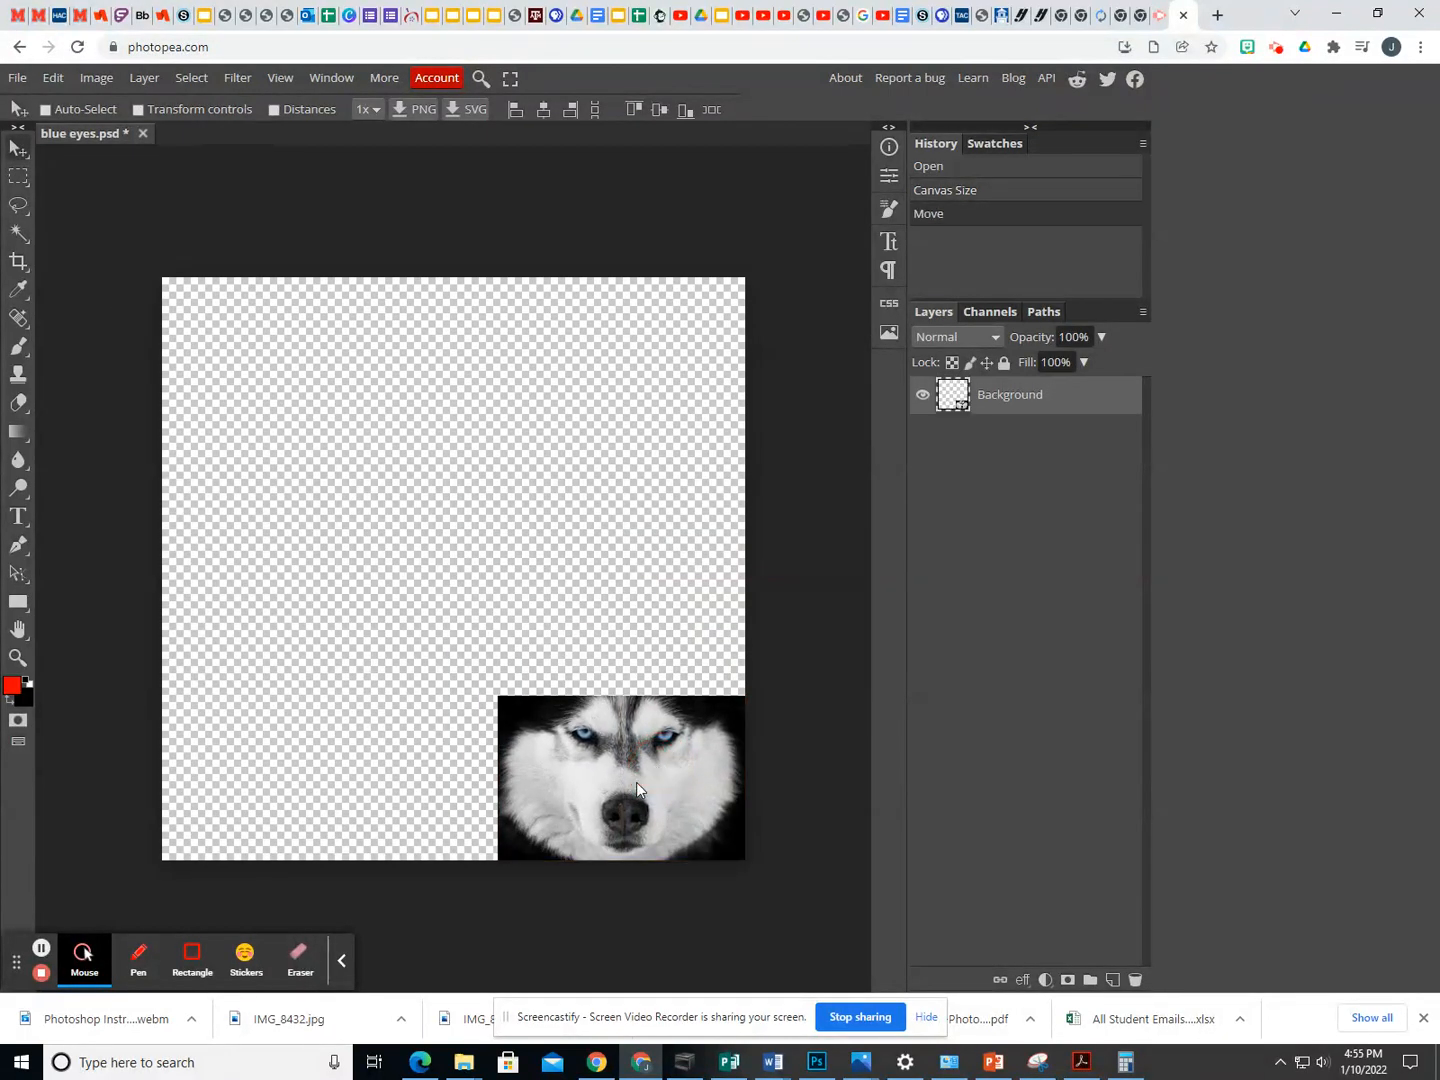
right_click(985, 405)
left_click(1008, 478)
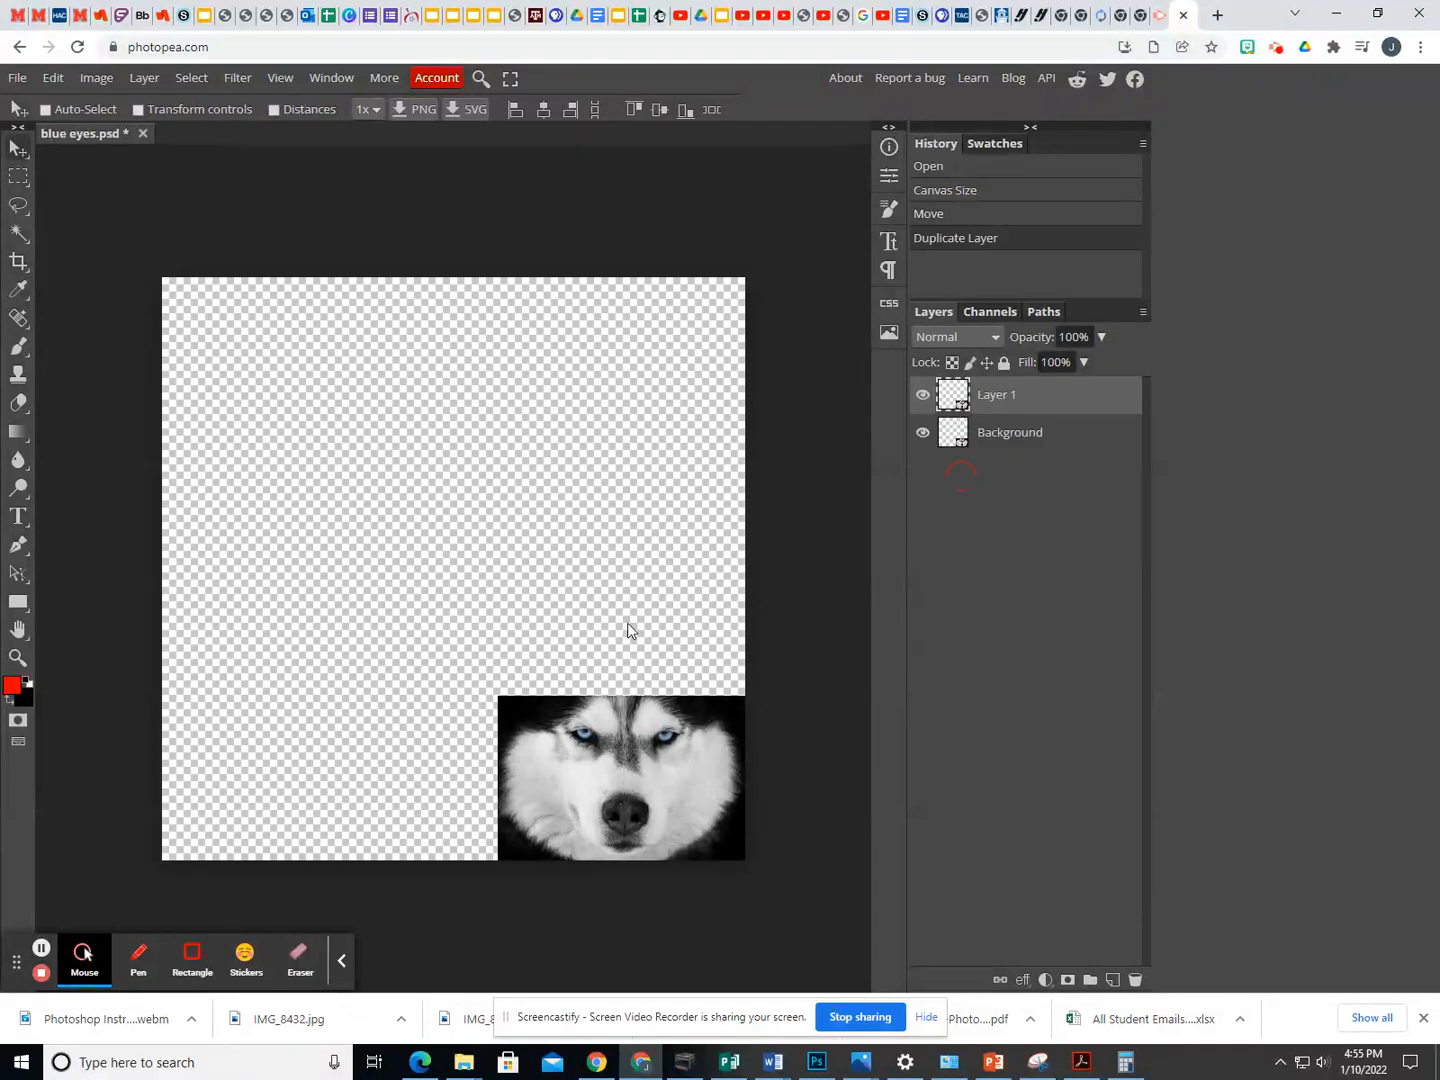
left_click_drag(622, 762, 374, 761)
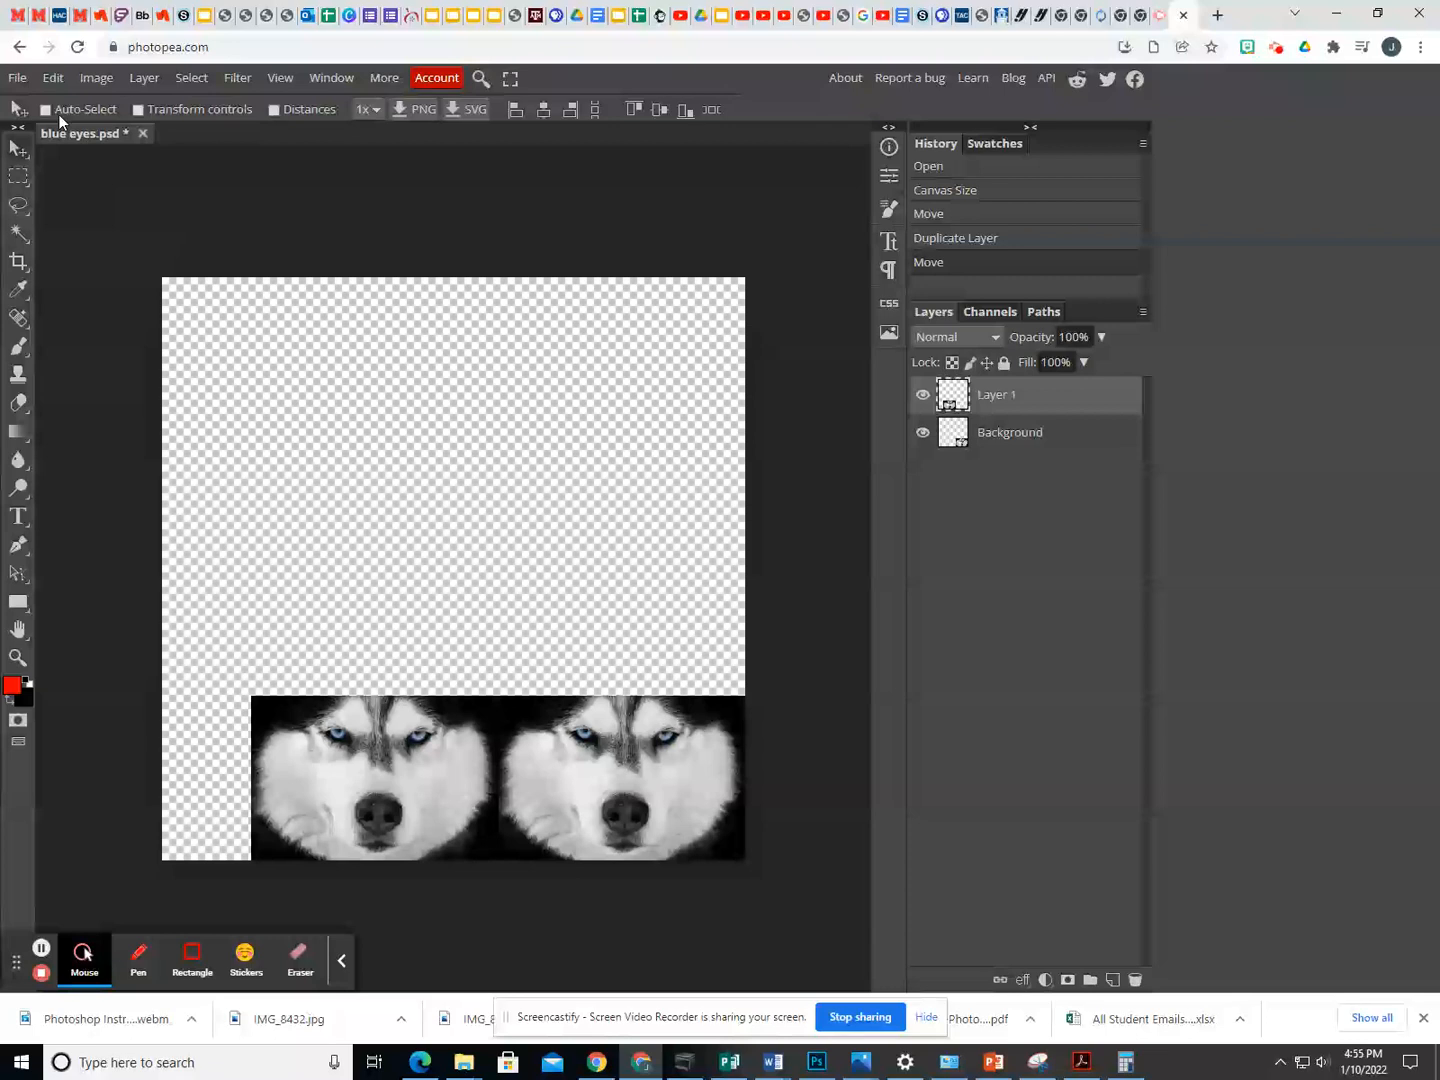
- Flip the duplicated husky layer horizontally and merge it with the Background layer
left_click(55, 79)
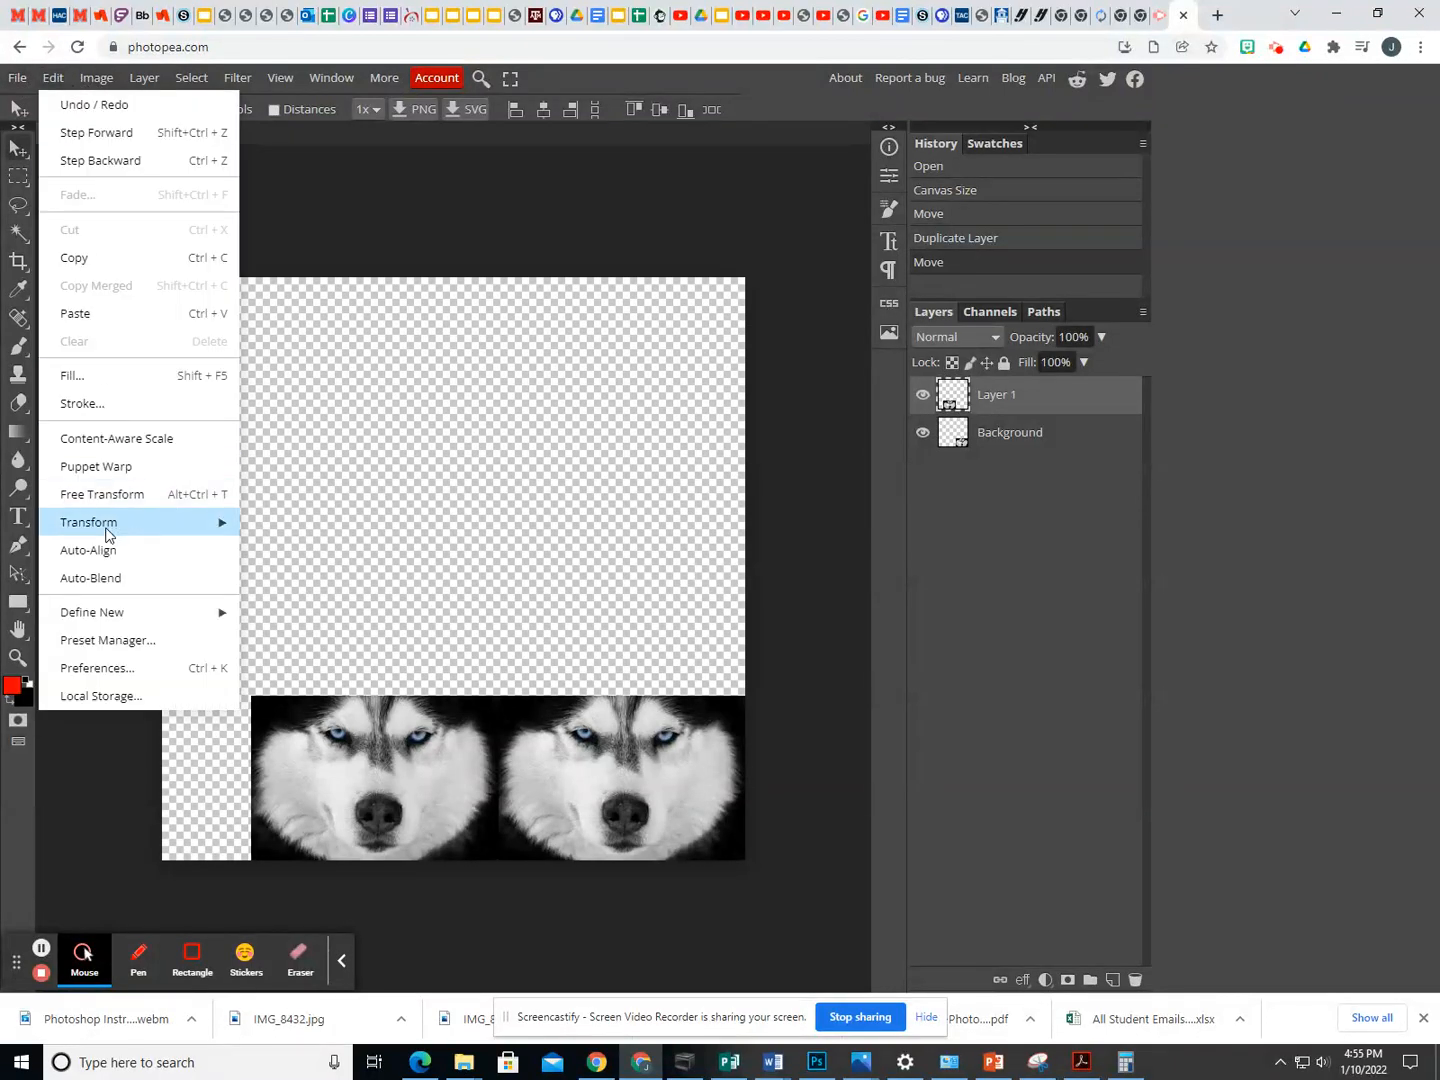
mouse_move(105, 528)
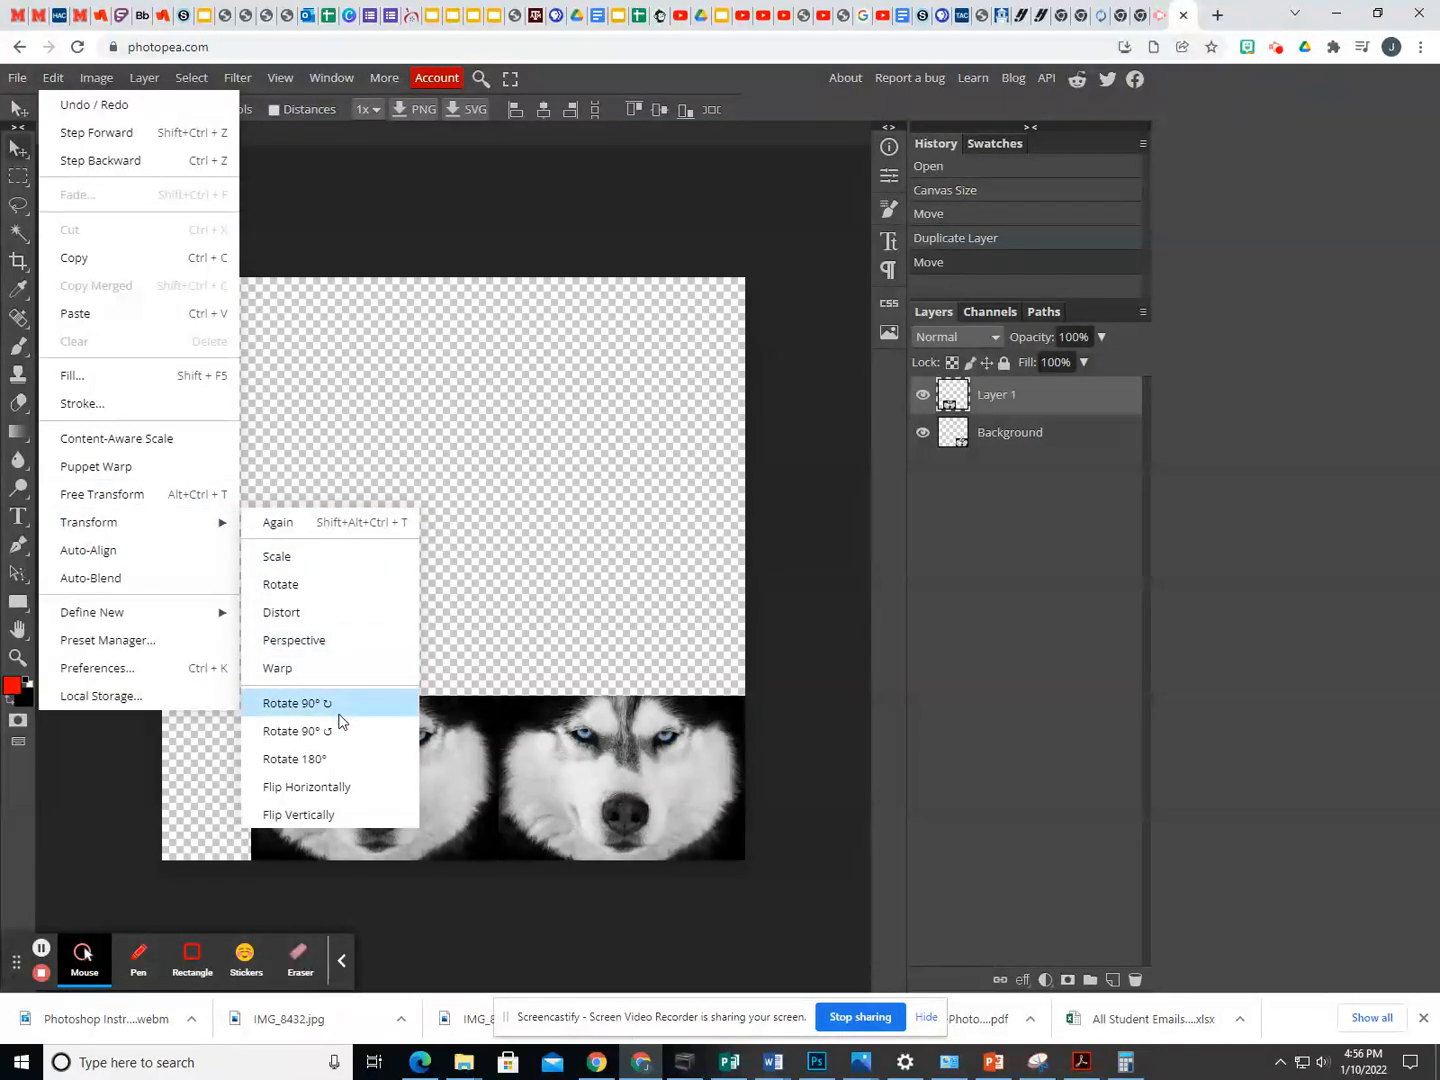
left_click(332, 788)
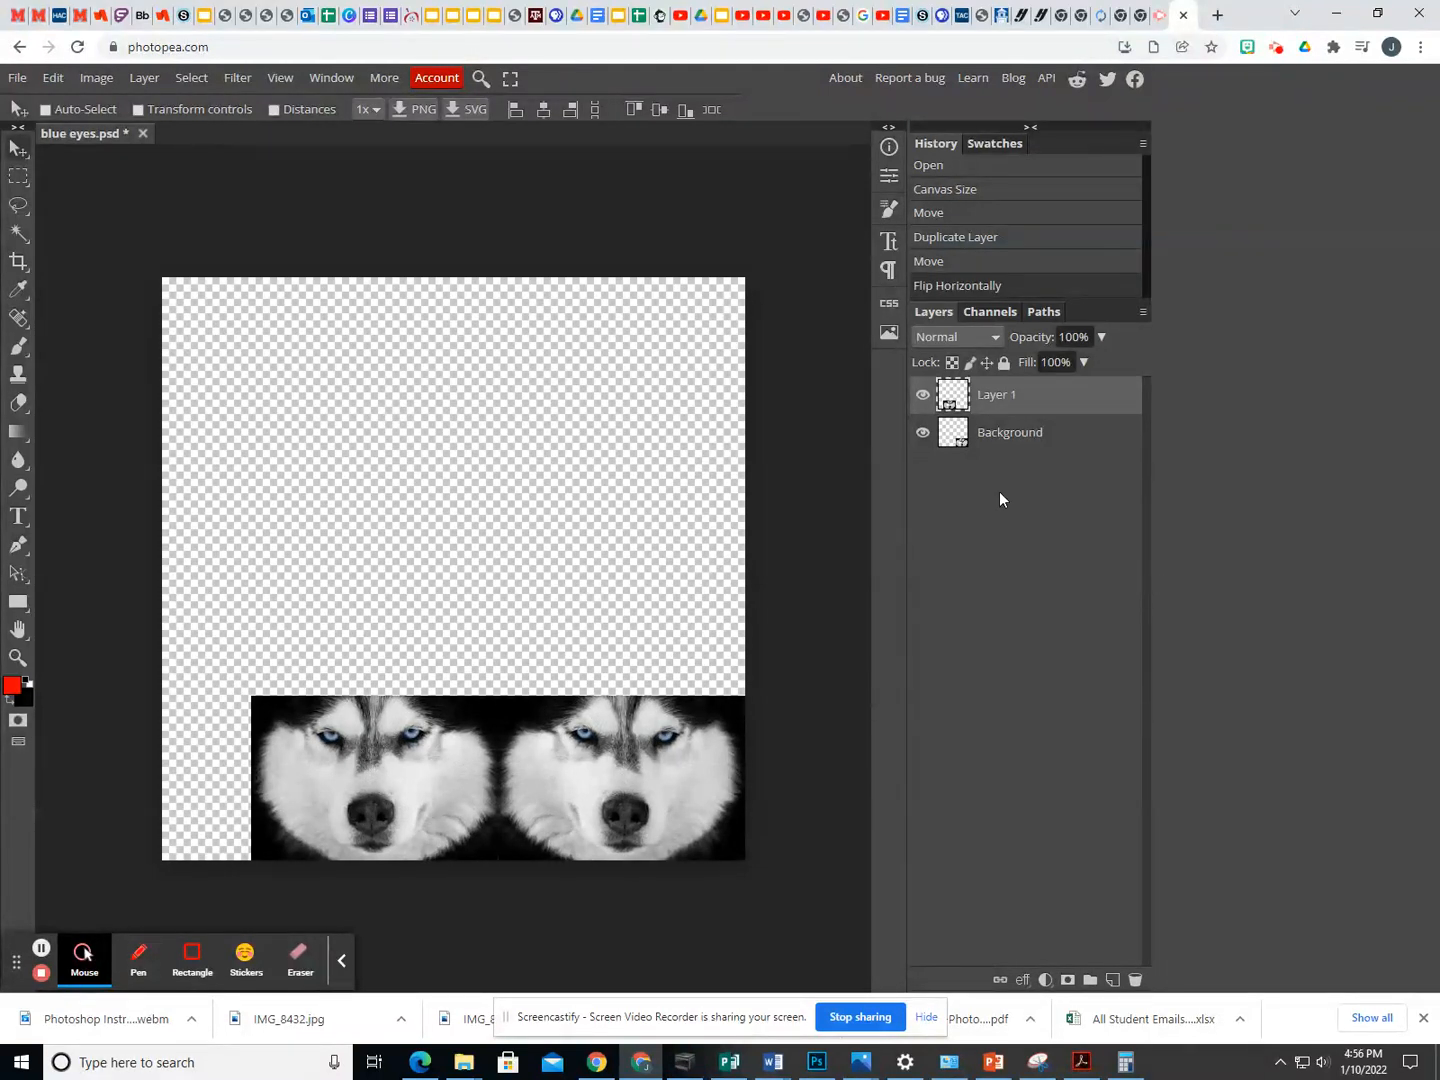
left_click(1001, 440, "shift")
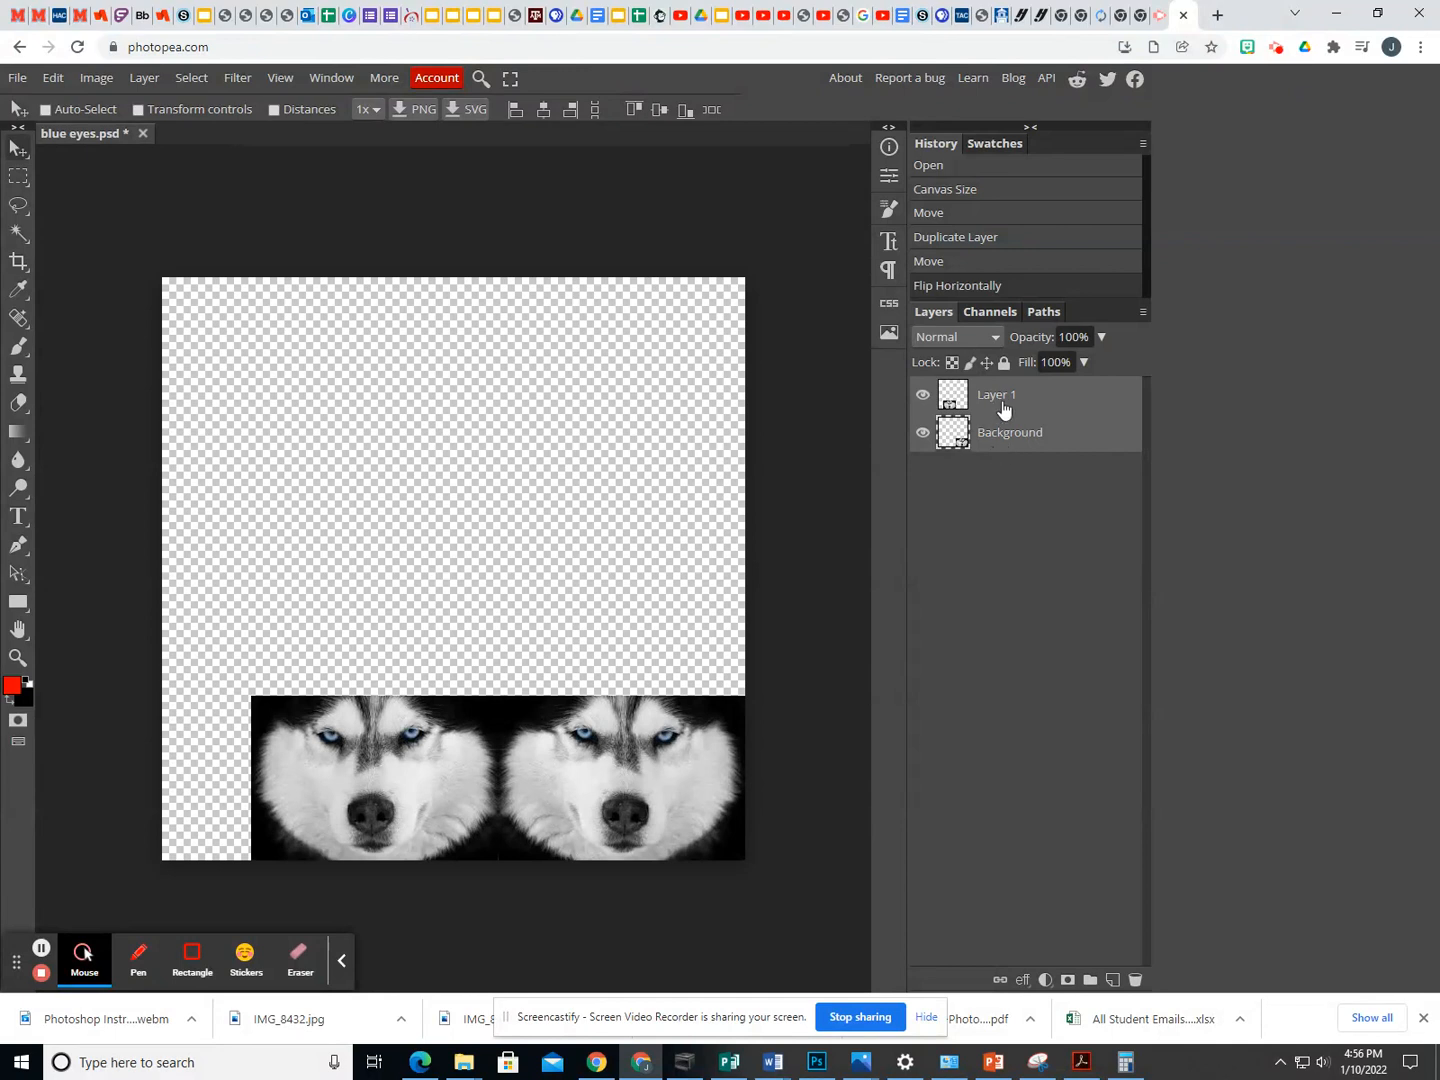
right_click(996, 451)
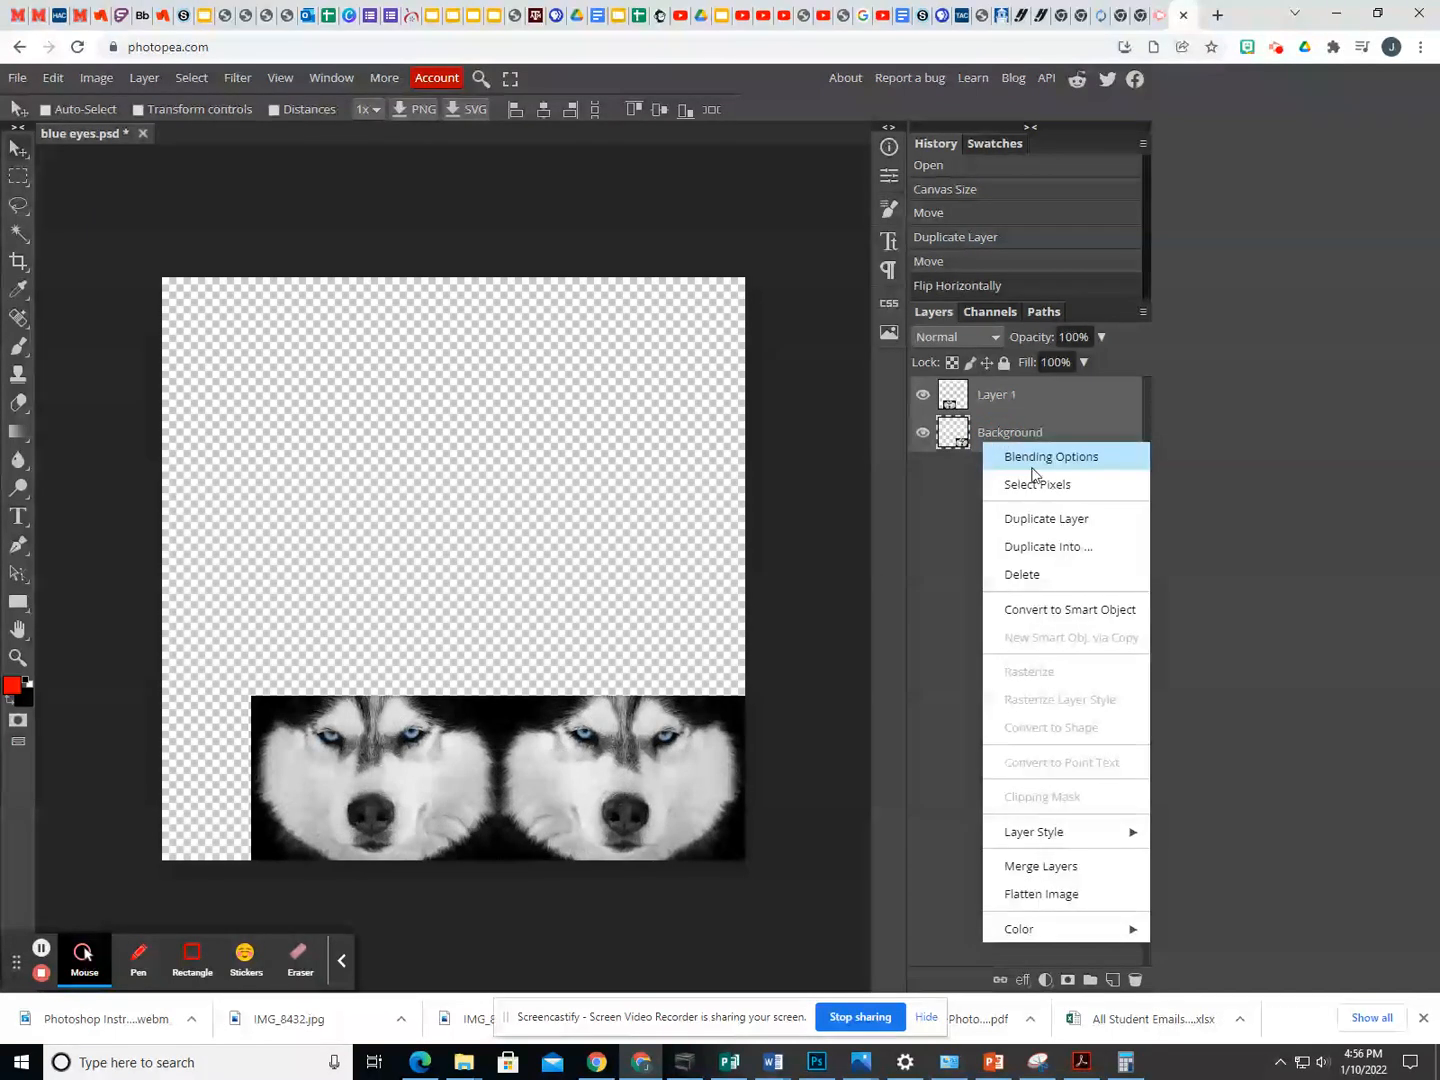
left_click(1040, 868)
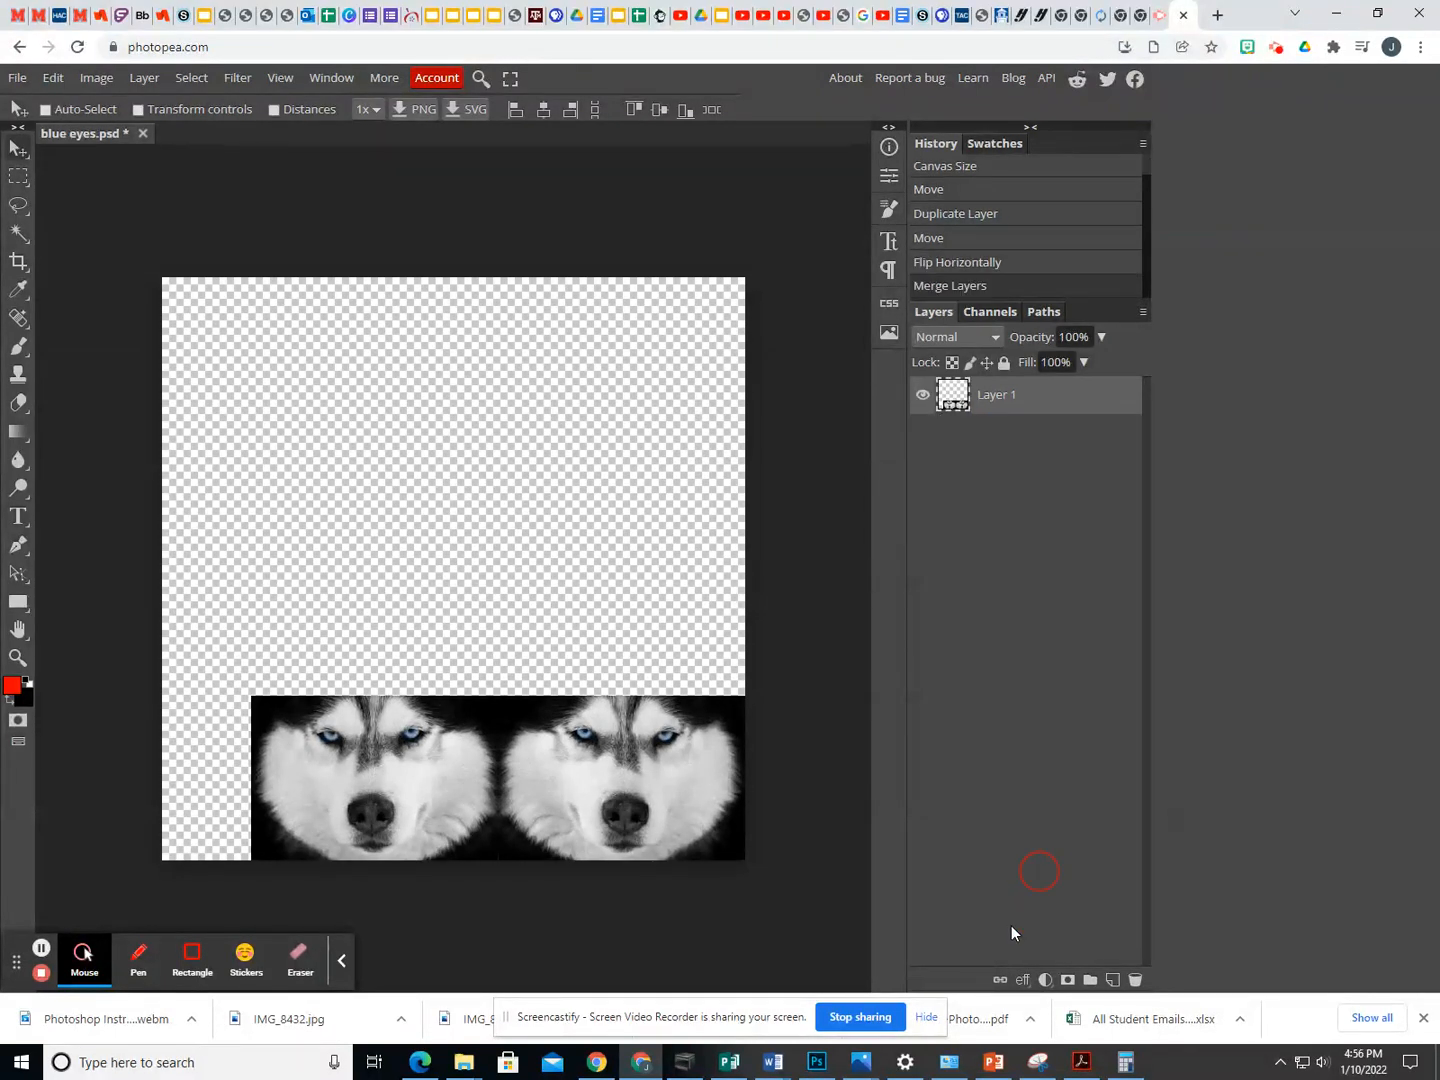
- Duplicate the merged pair of husky faces and place the copy directly above the original row
right_click(997, 413)
left_click(997, 479)
left_click_drag(491, 759, 480, 589)
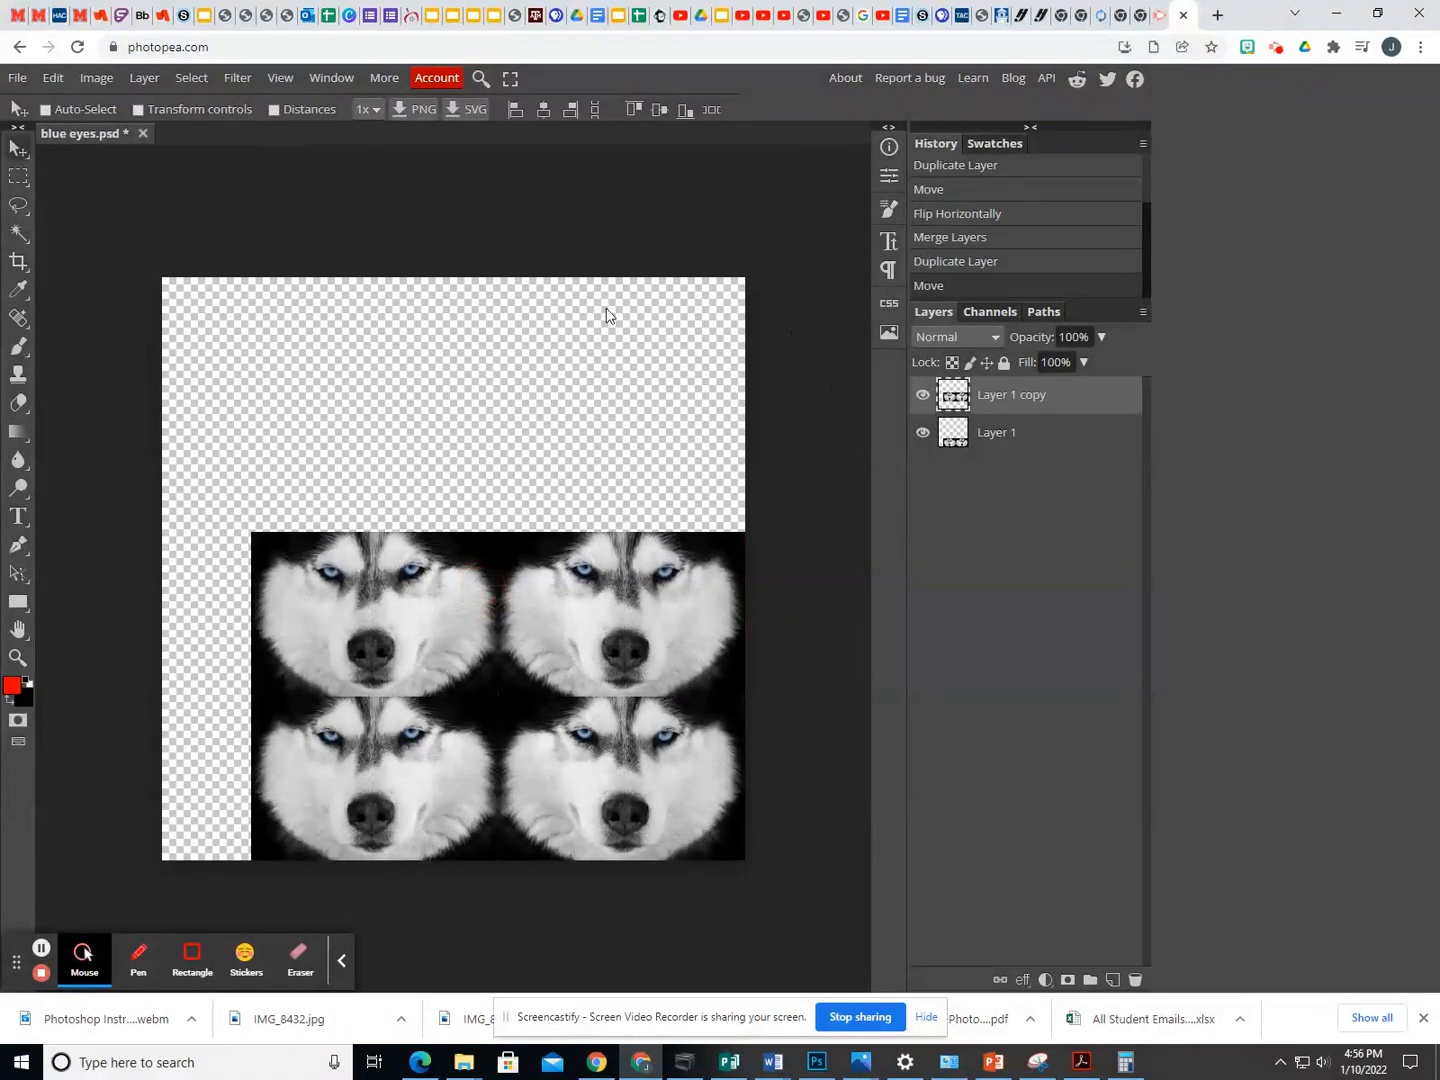
- Flip the upper row of husky faces horizontally and vertically
left_click(59, 82)
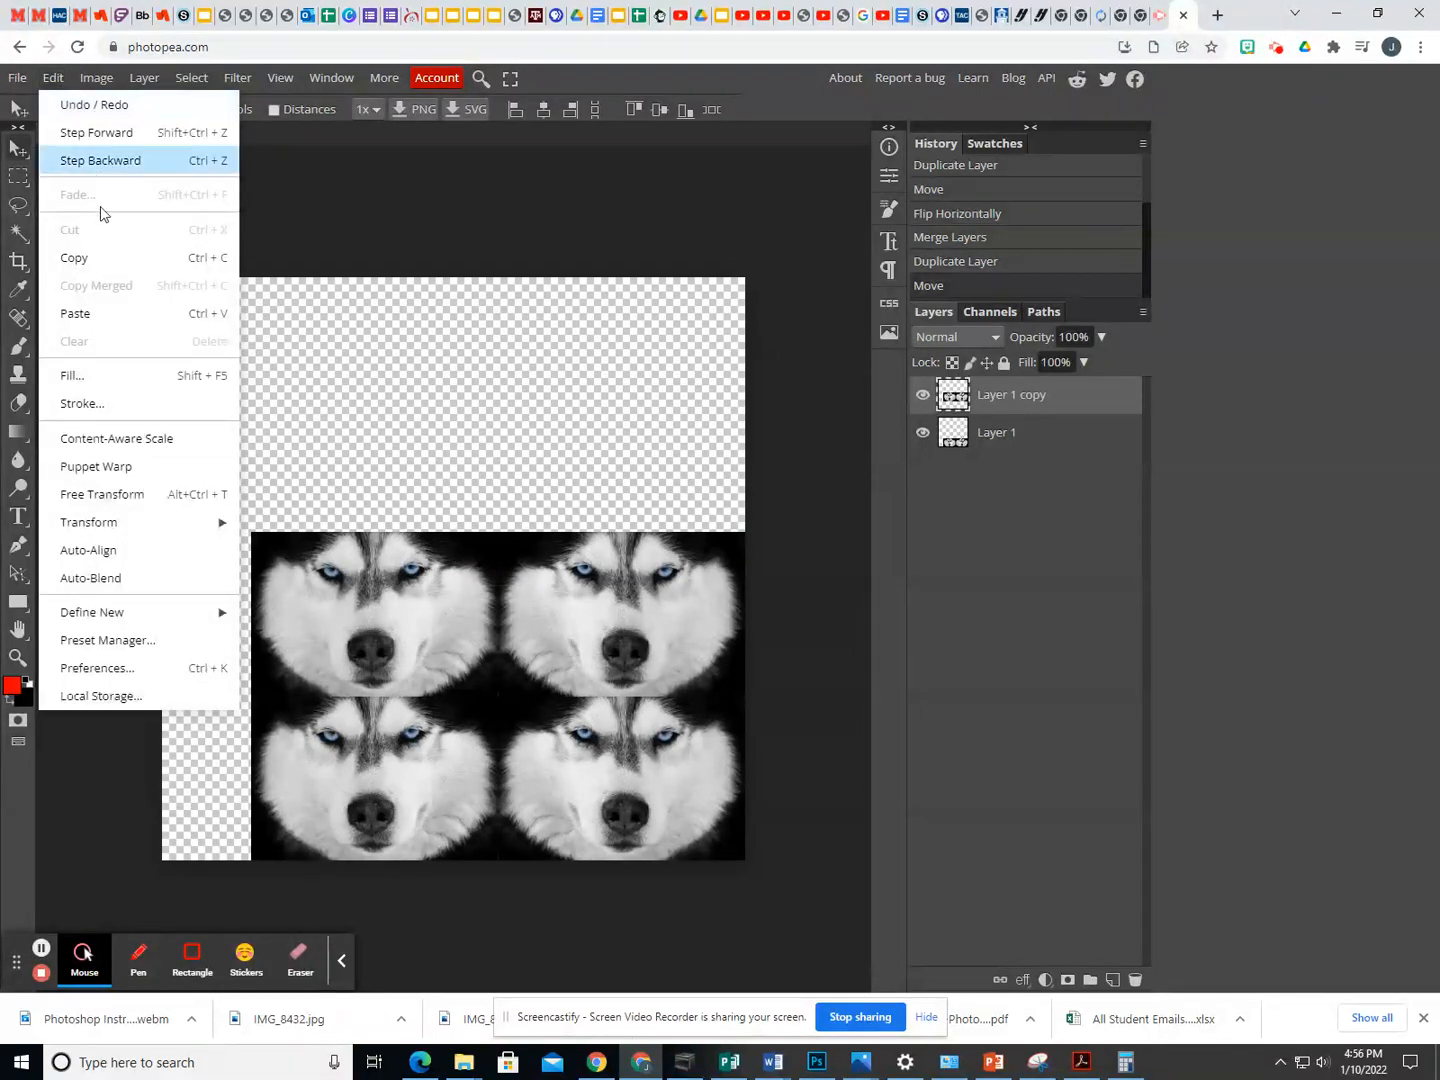
mouse_move(210, 522)
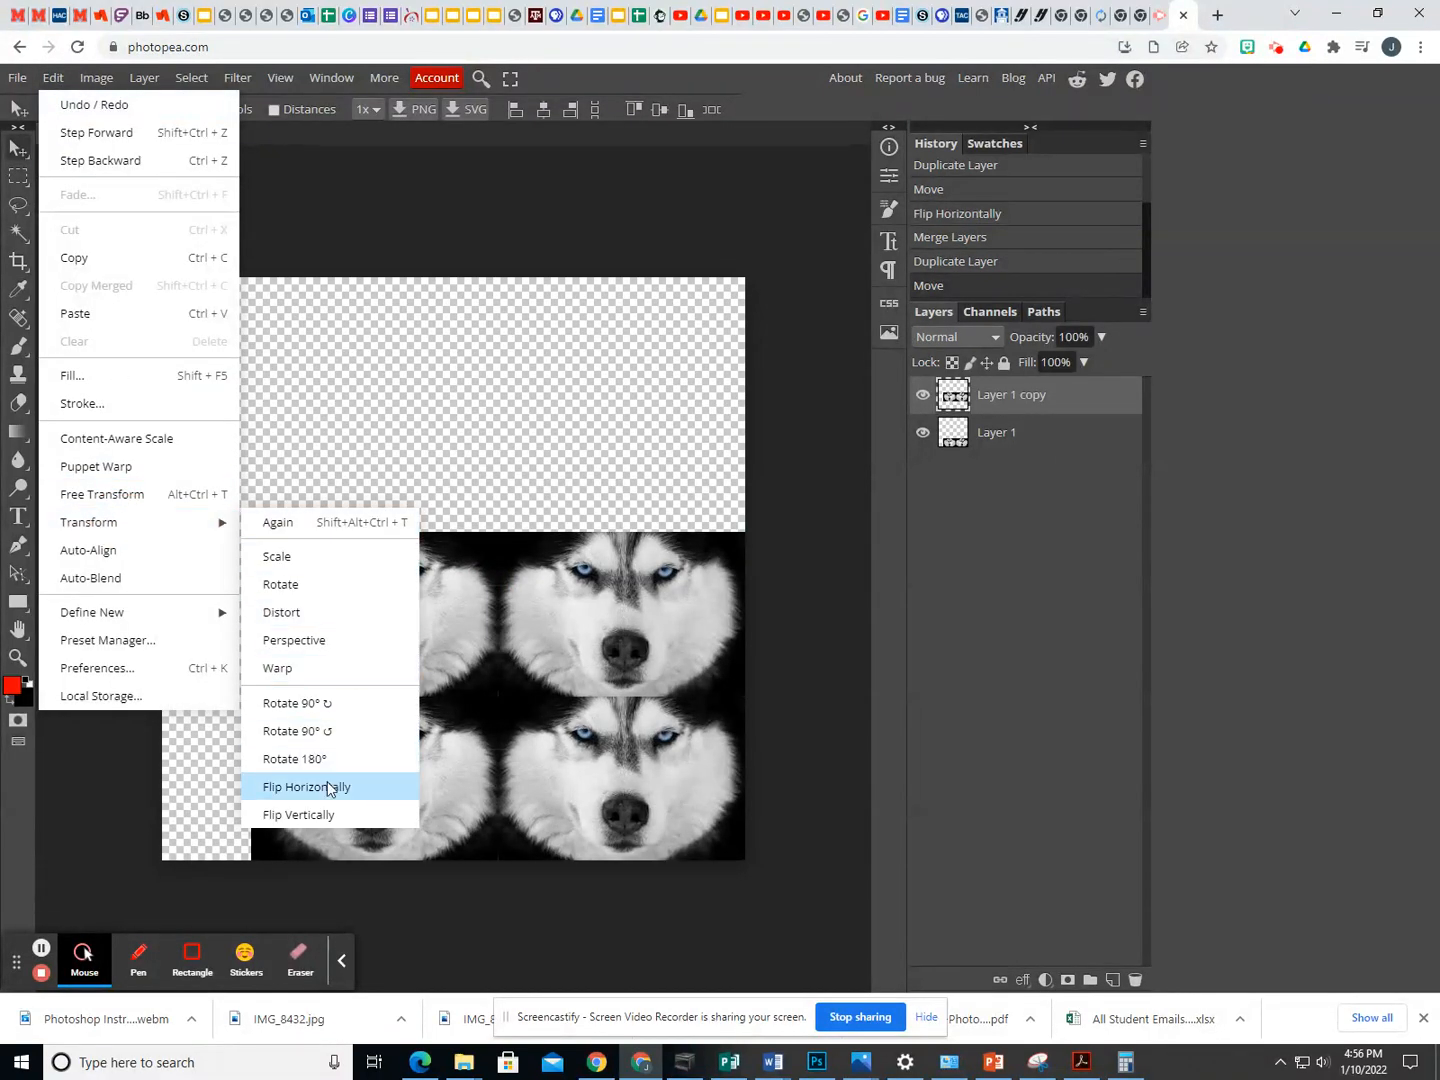
left_click(329, 788)
left_click(53, 78)
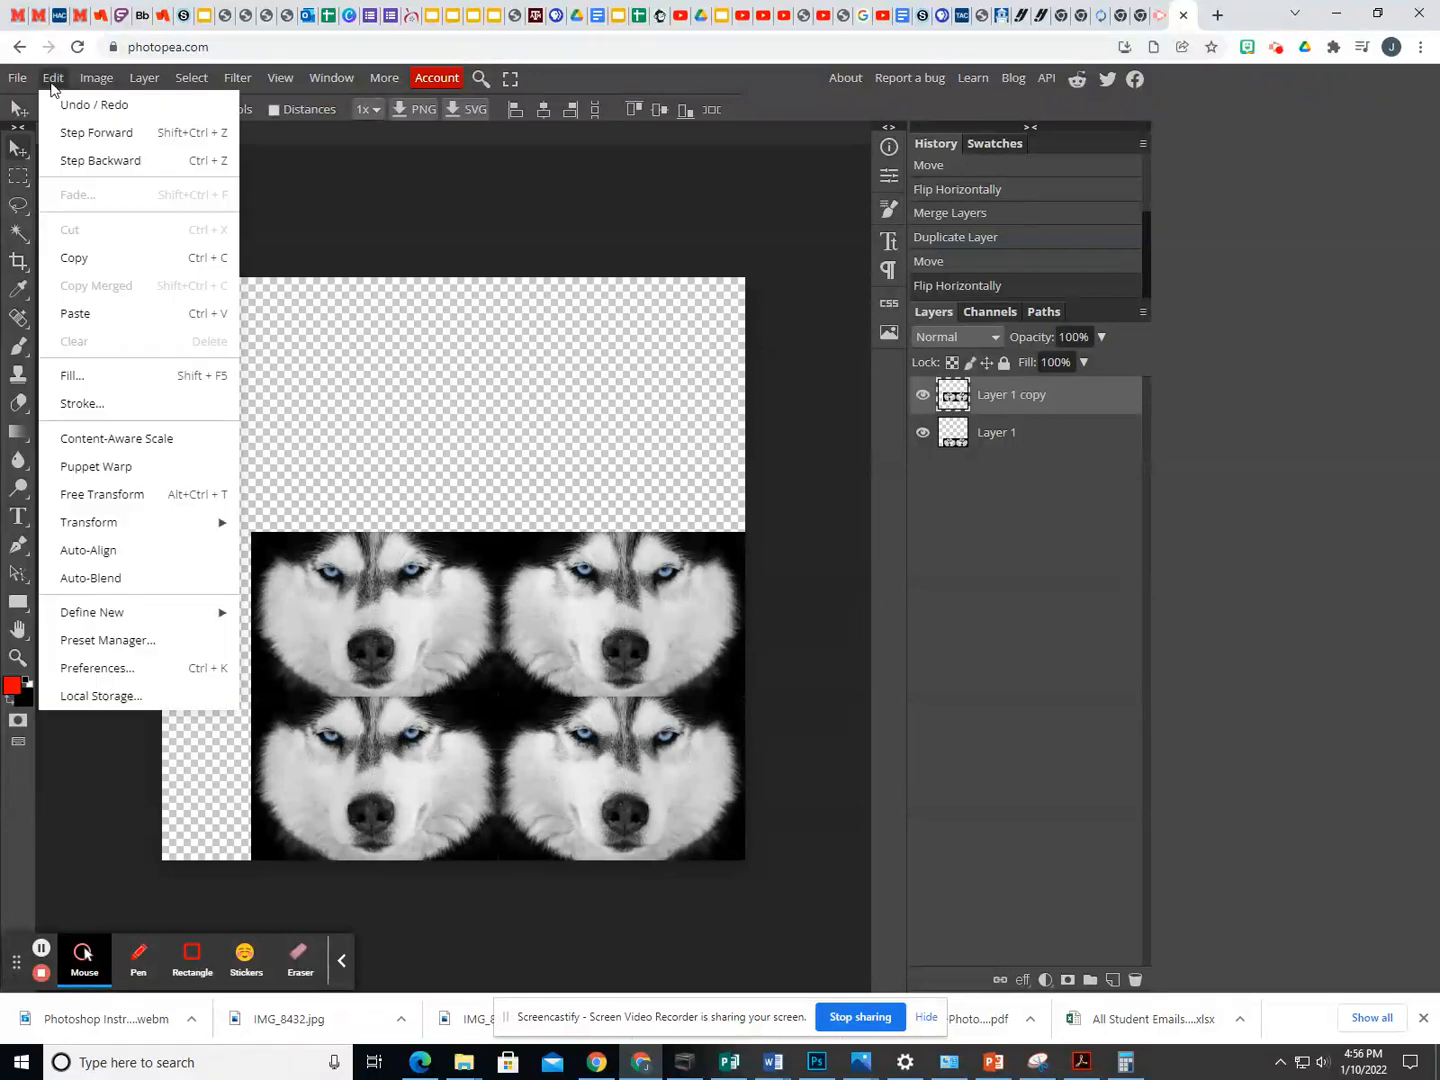
mouse_move(210, 522)
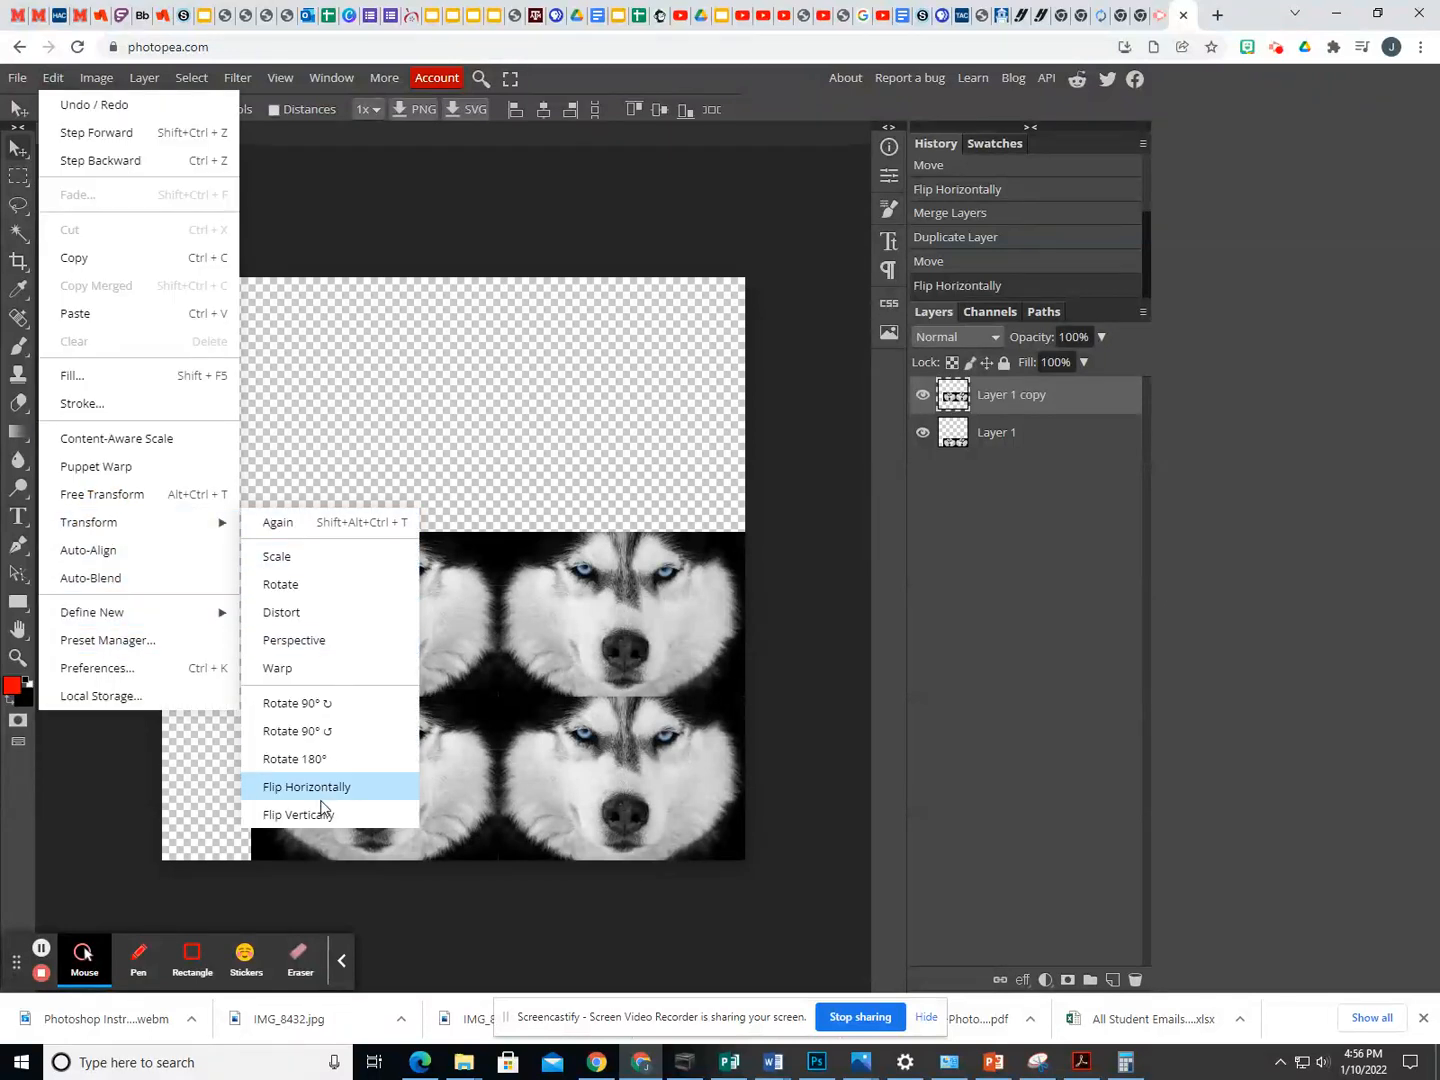
left_click(339, 815)
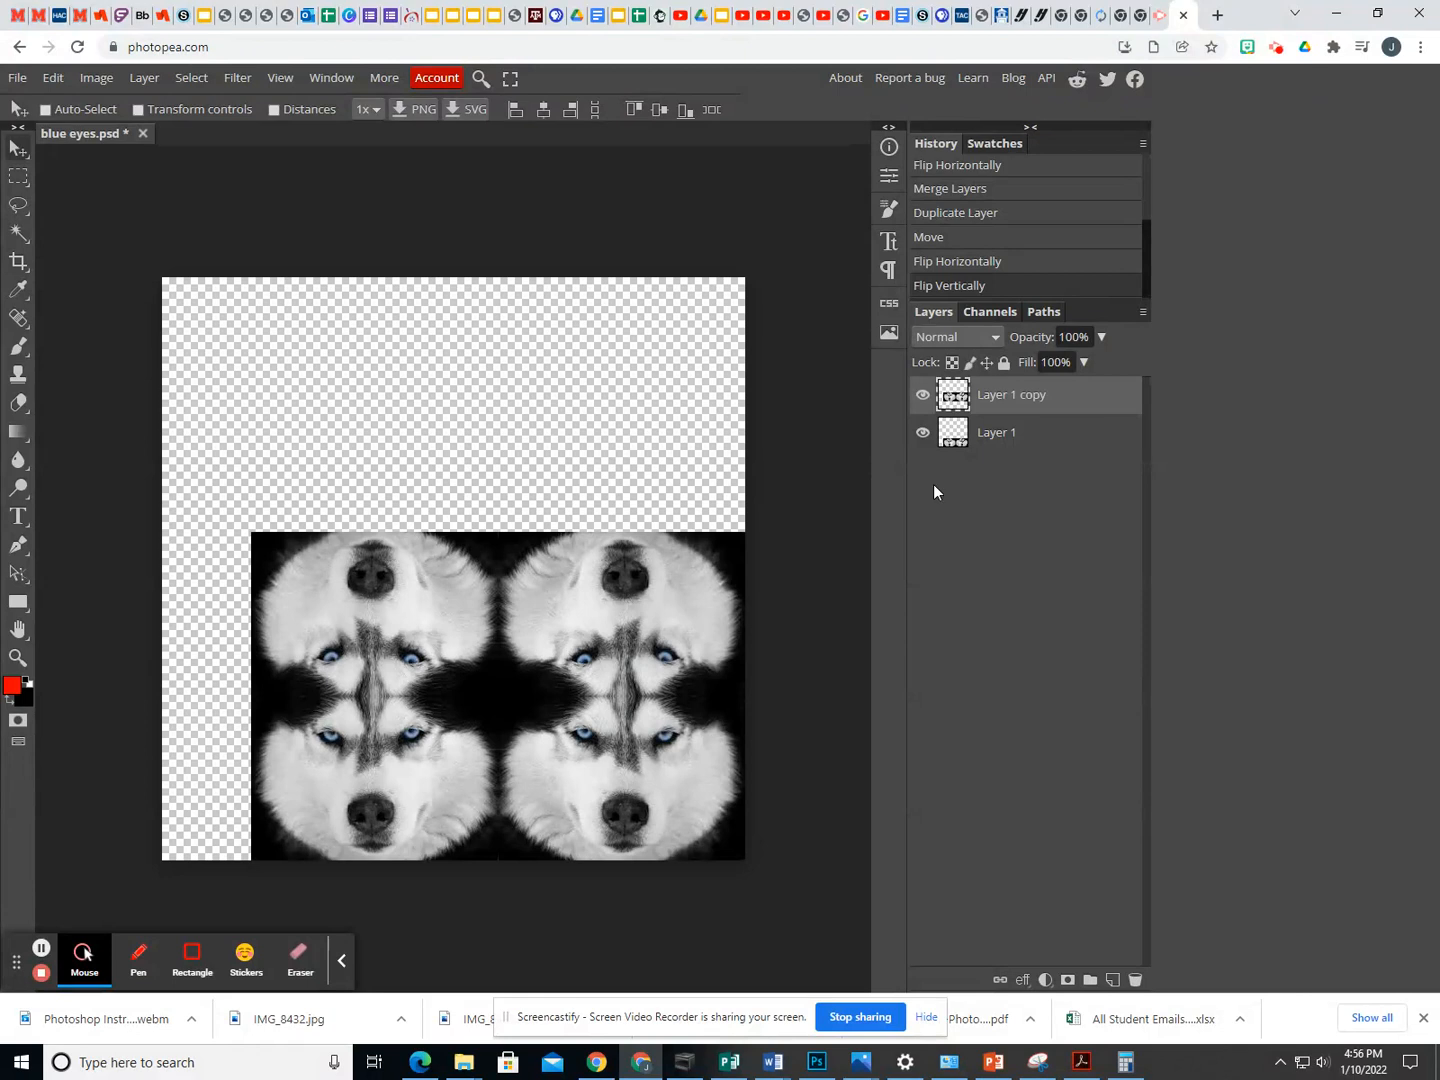
- Merge Layer 1 and Layer 1 copy, and move the four-face block to about the middle of the canvas
left_click(1015, 438, "shift")
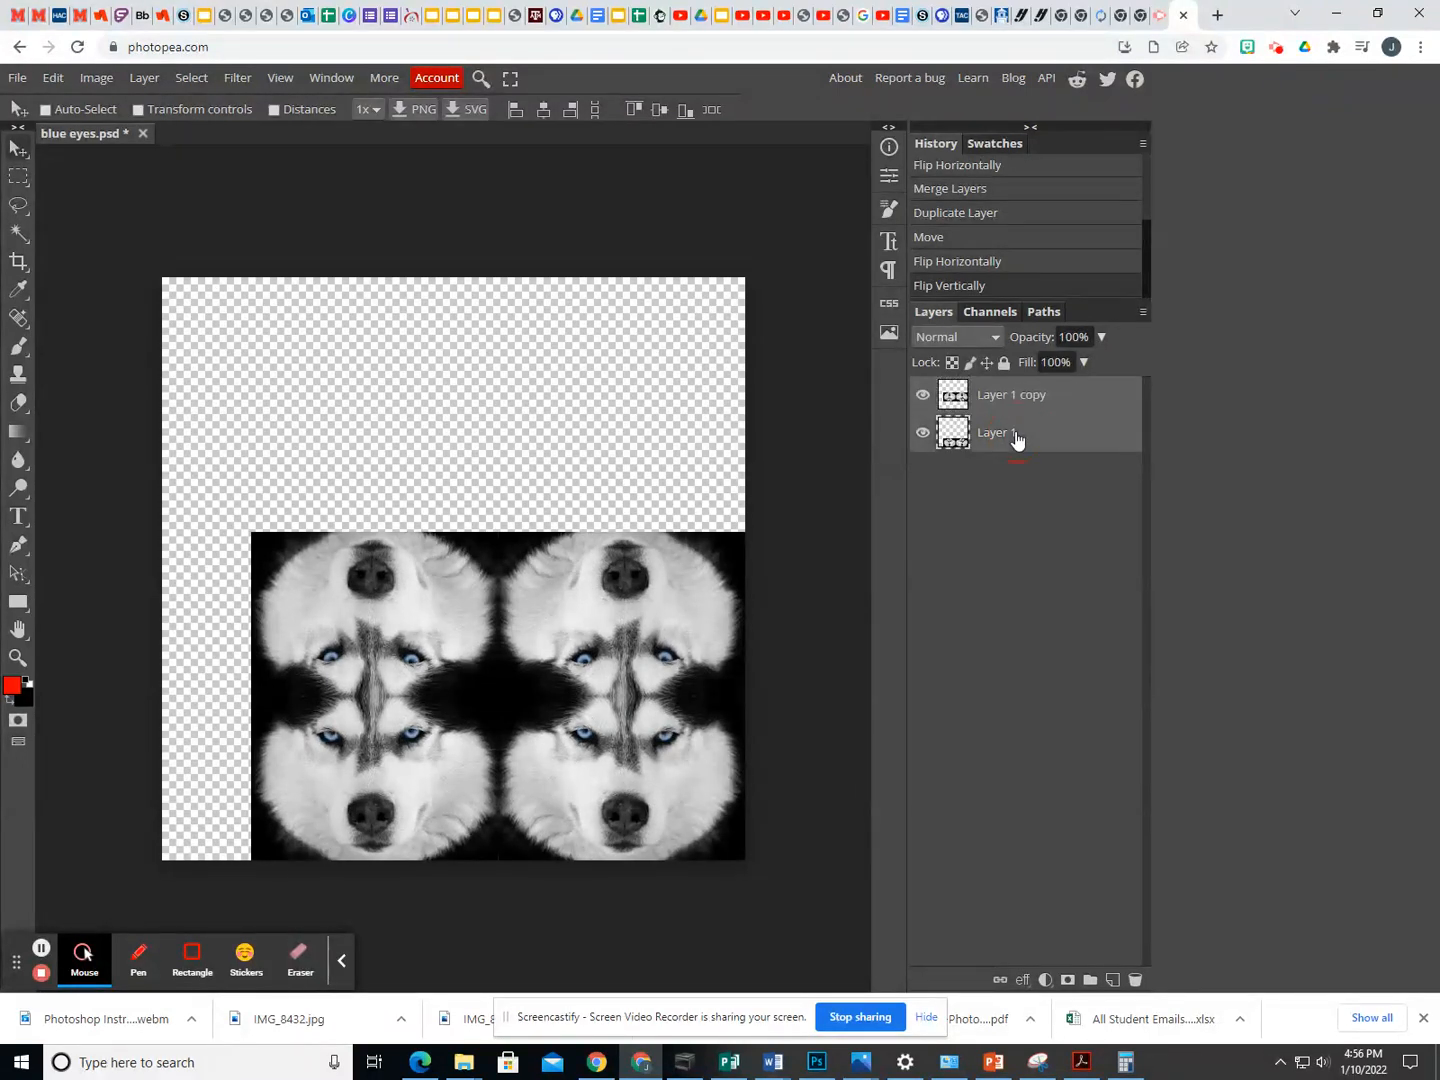
right_click(1014, 437)
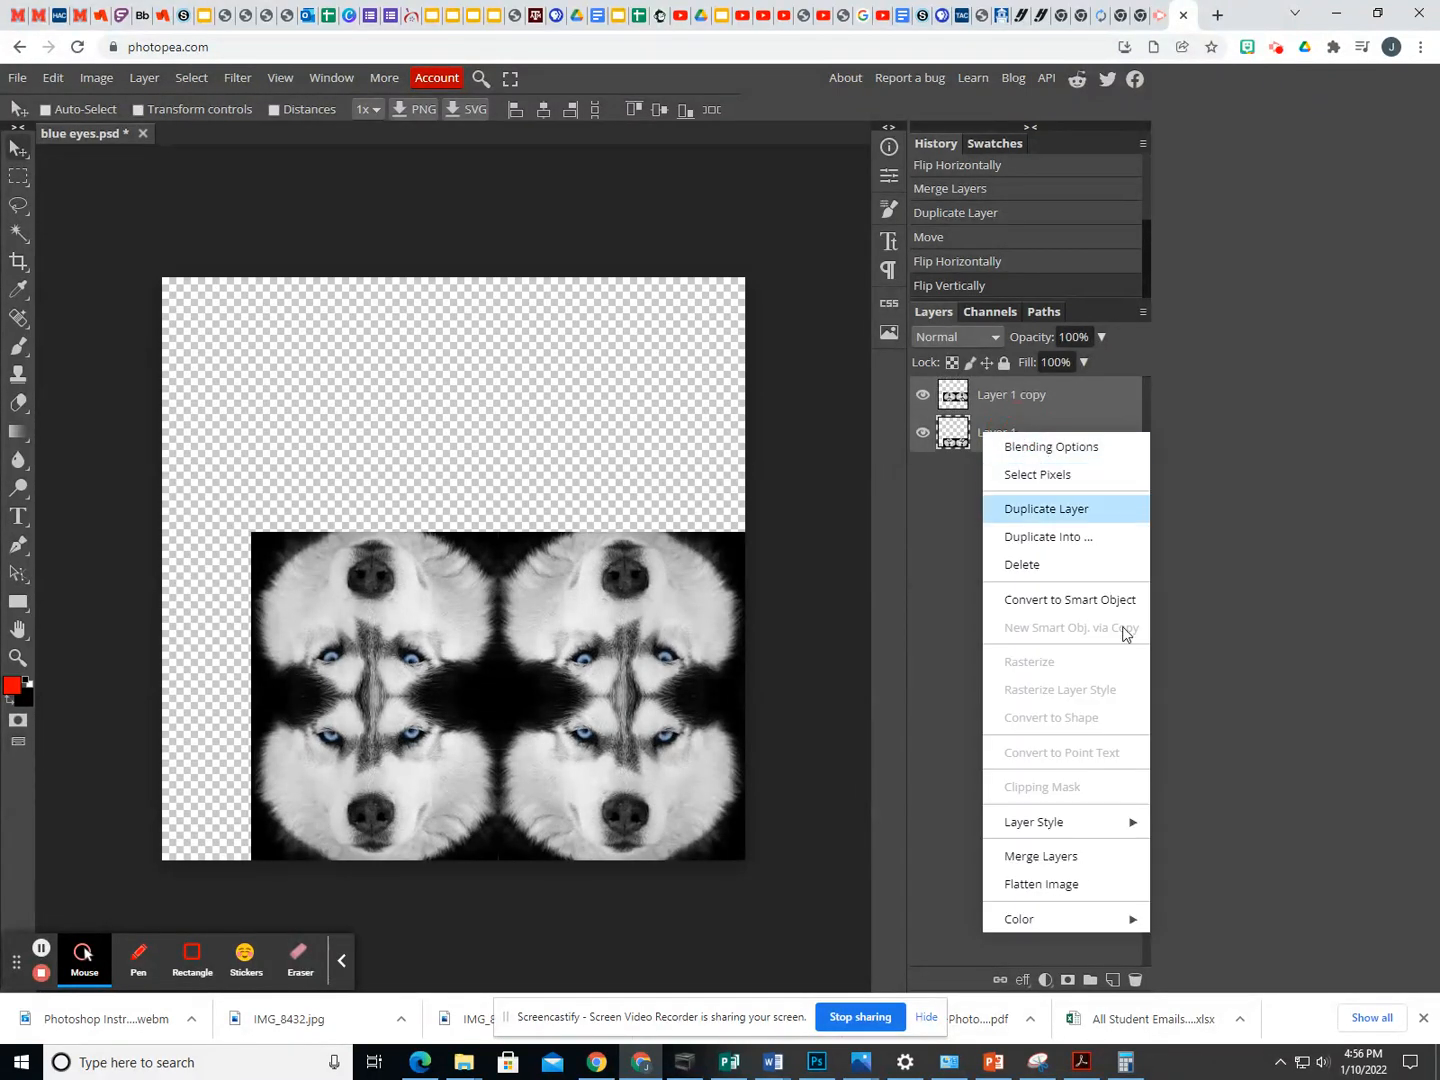
left_click(1054, 852)
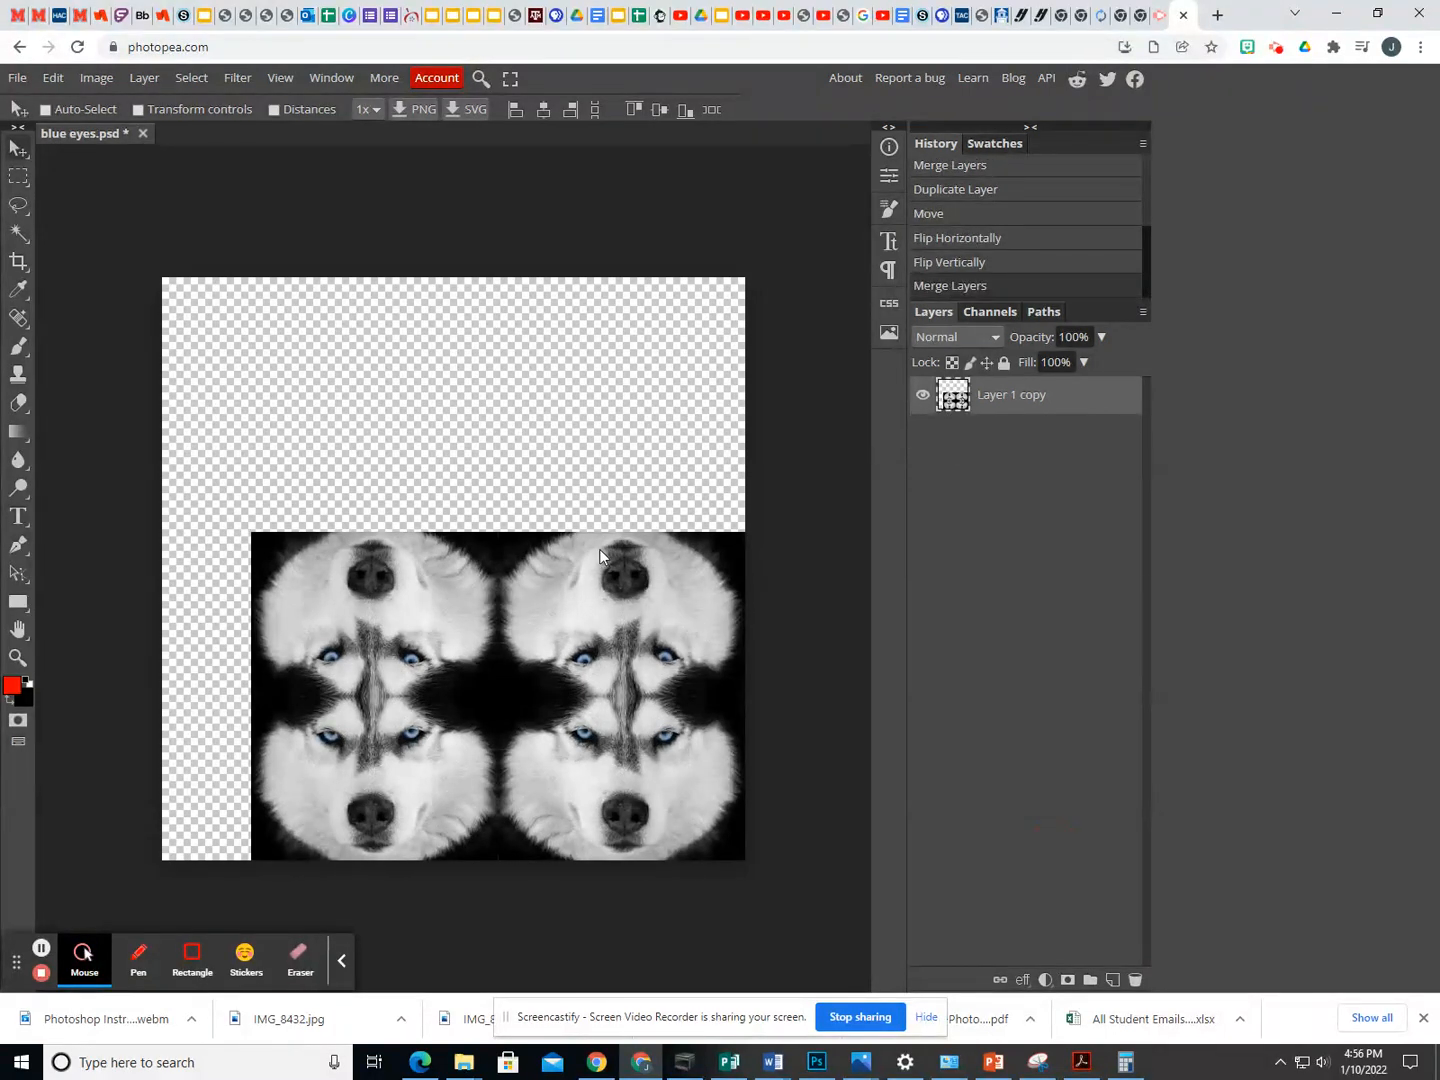
left_click_drag(517, 656, 480, 522)
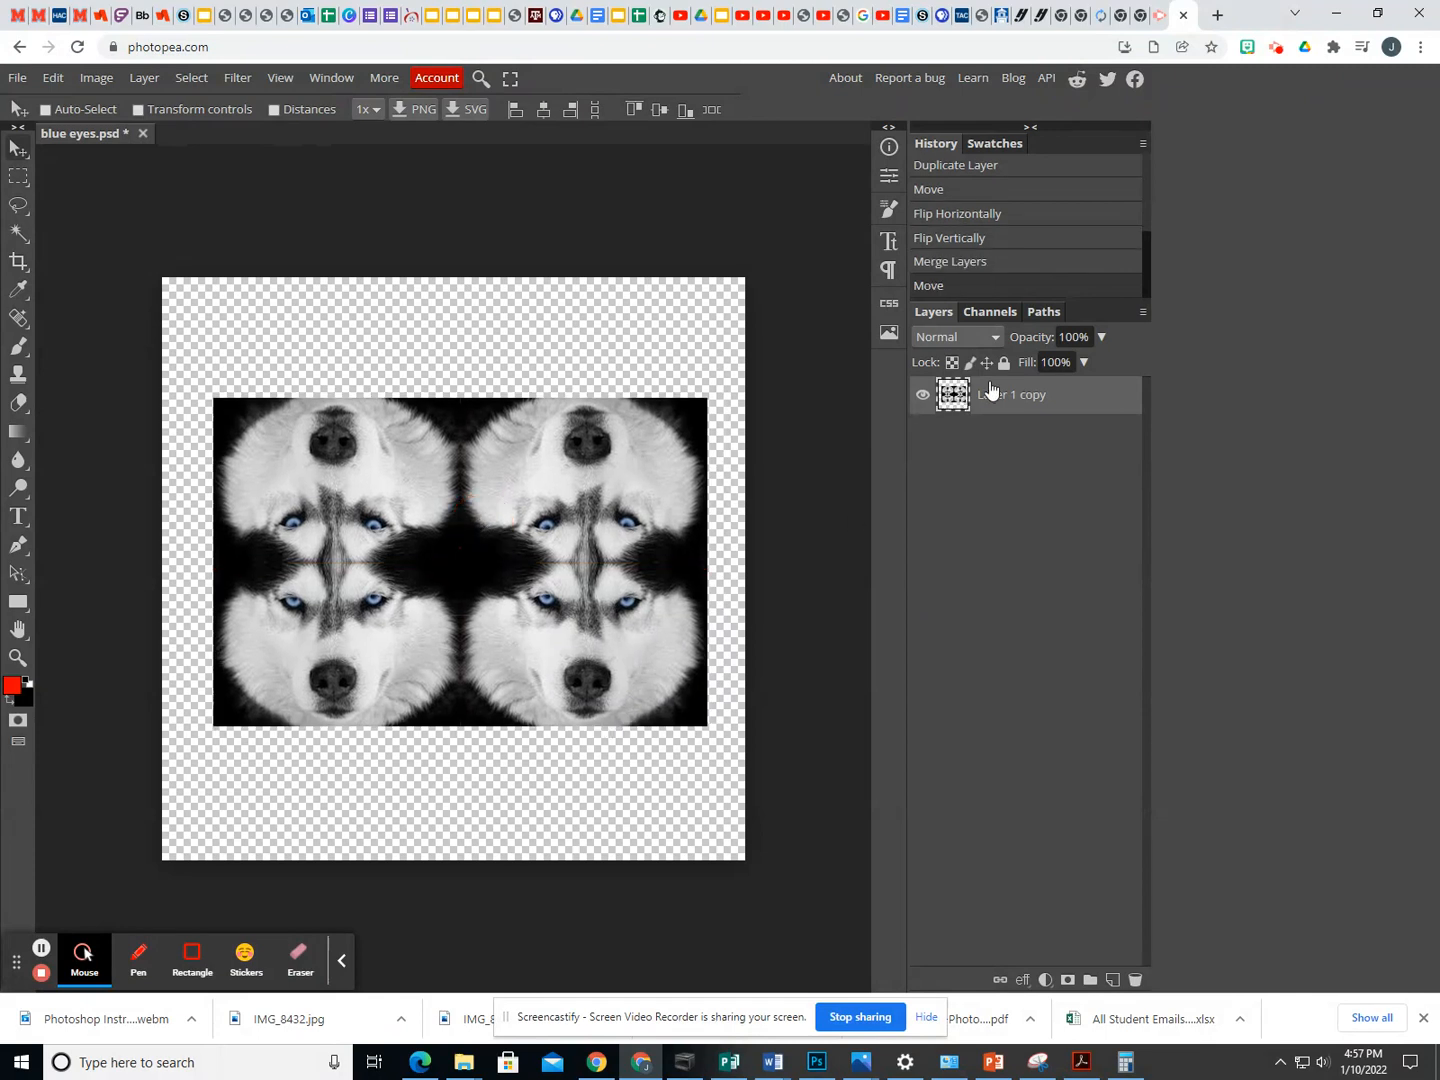
- Duplicate the four-face layer and rotate the copy 90° clockwise
right_click(986, 398)
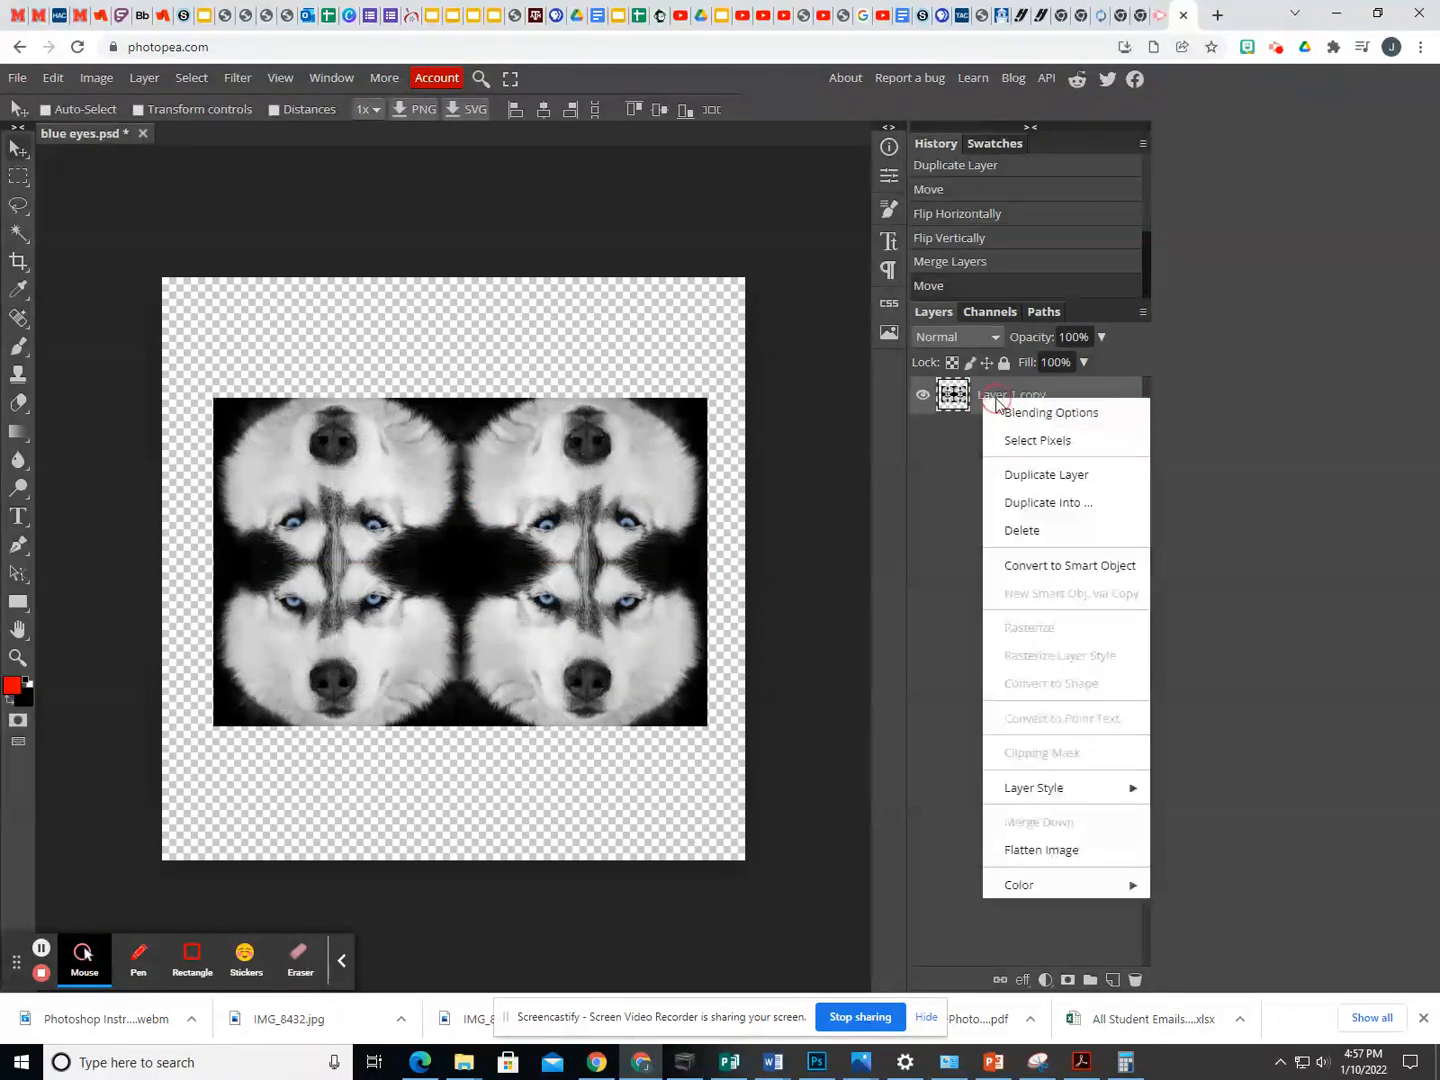
left_click(1028, 476)
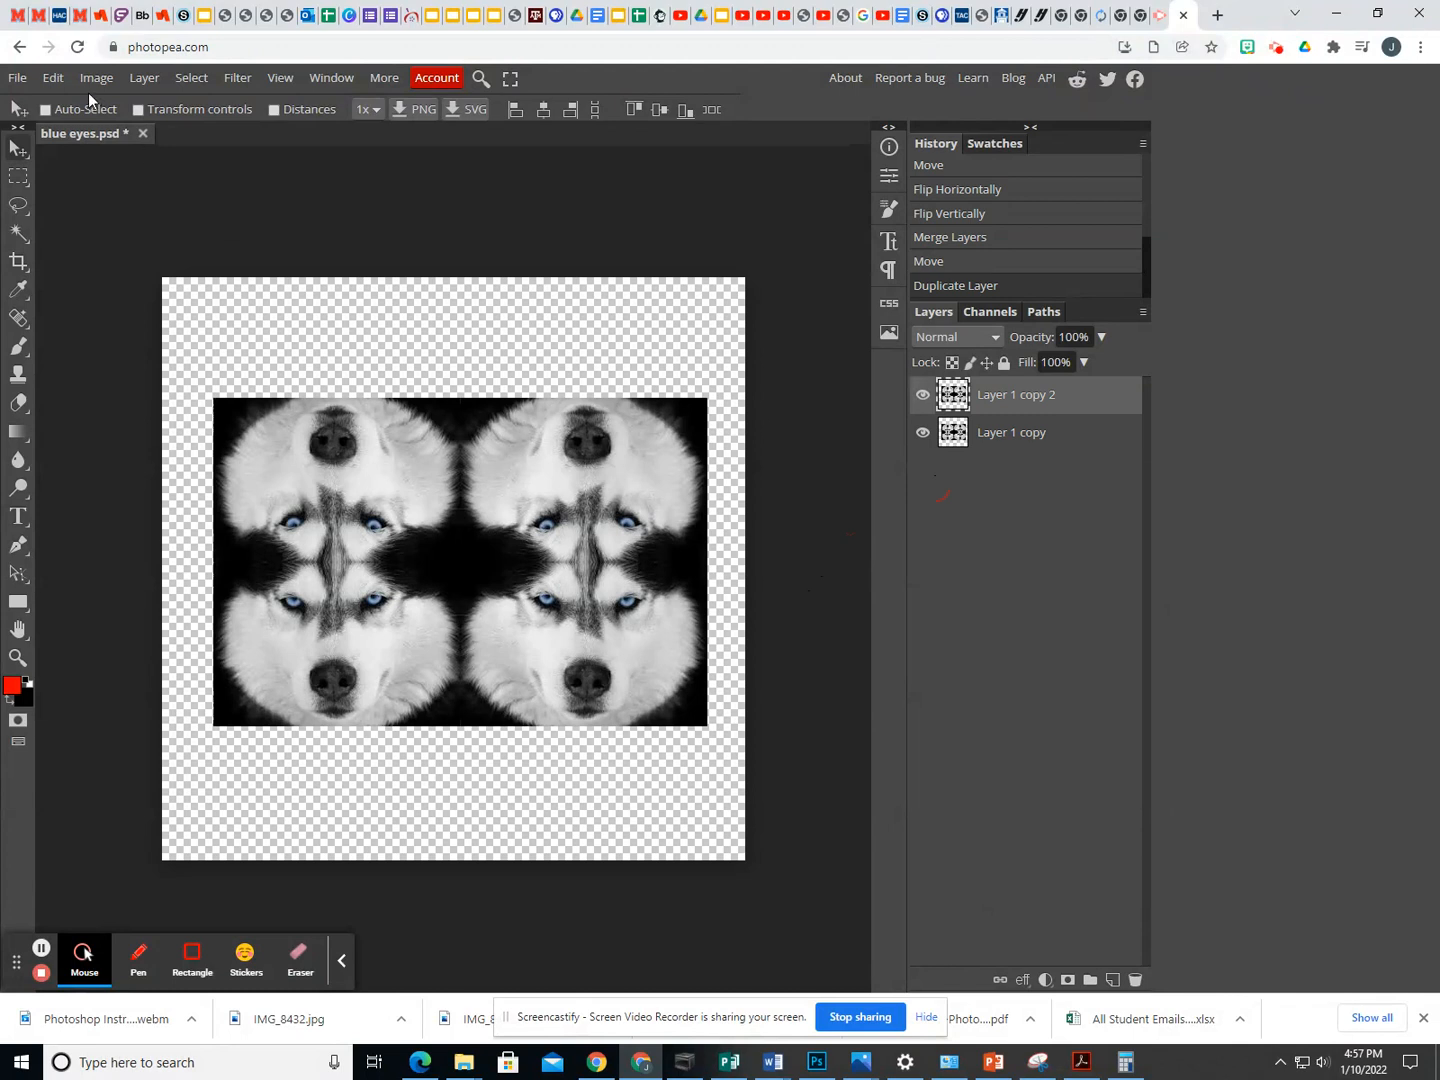
left_click(53, 77)
left_click(108, 522)
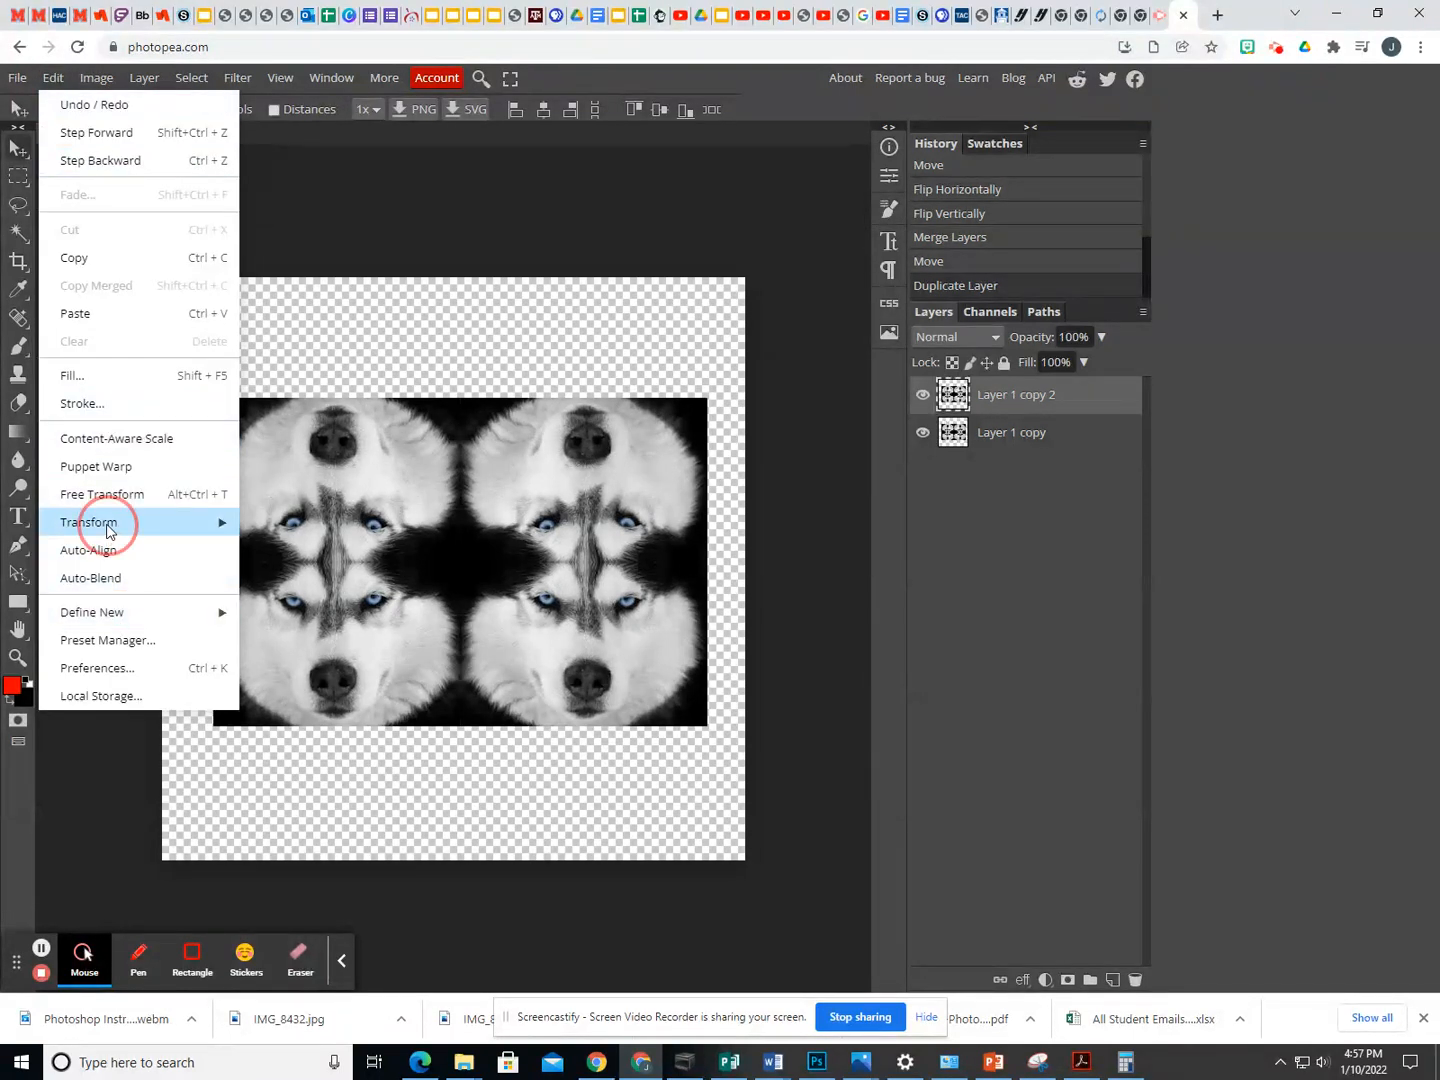
left_click(312, 706)
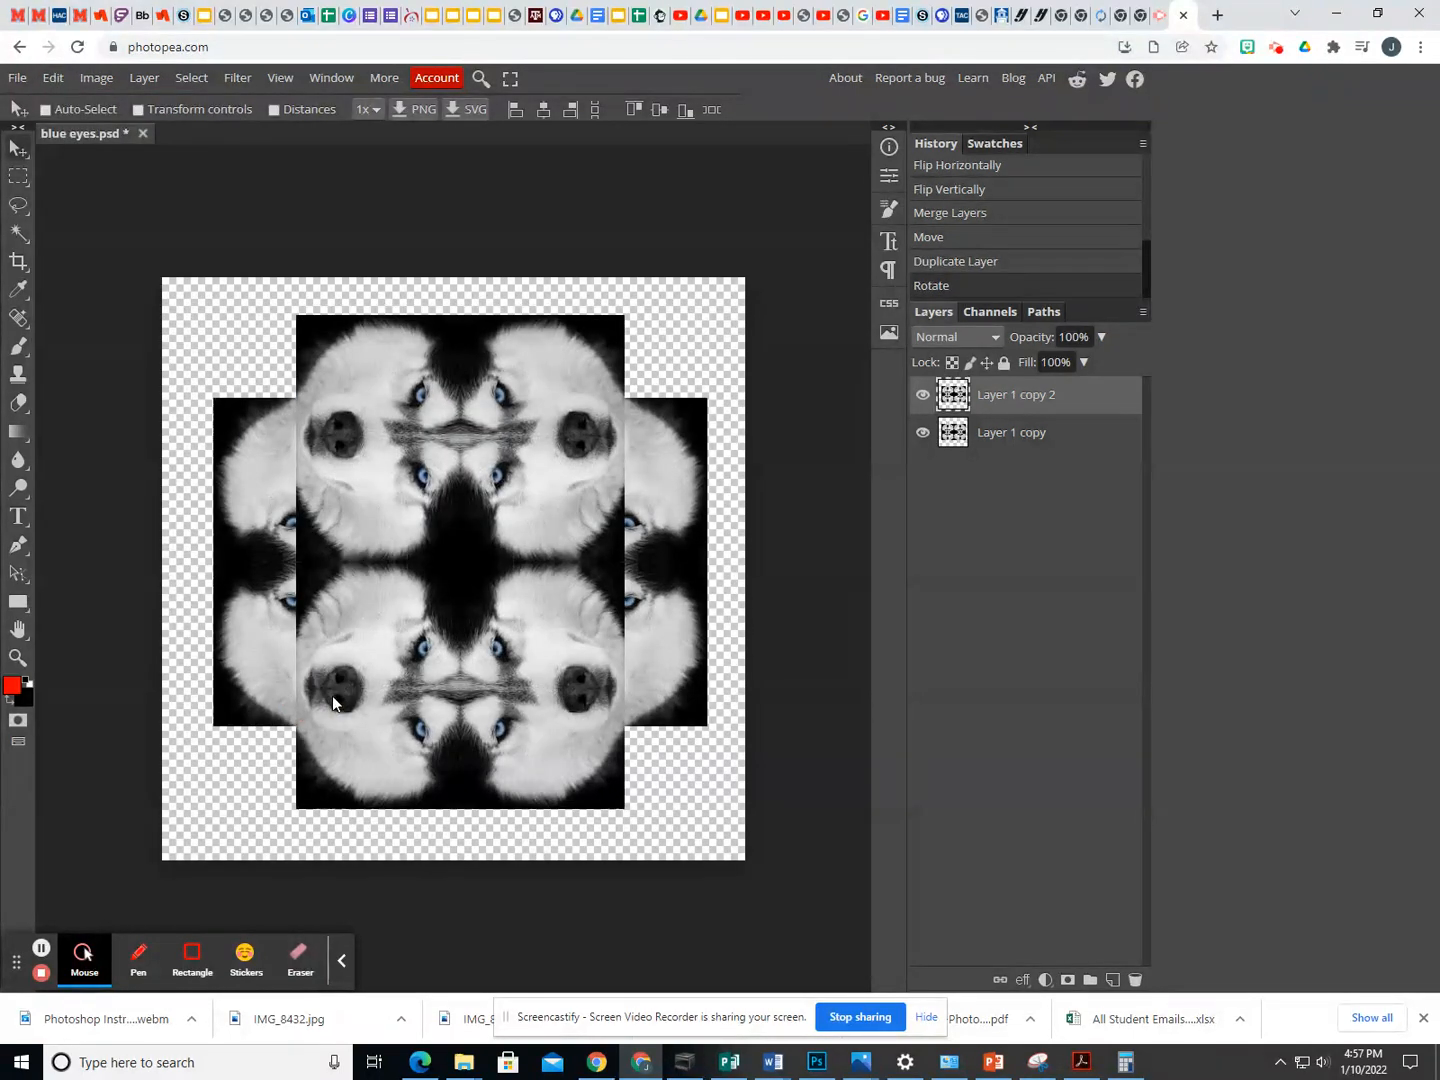
- Set the rotated copy's blend mode to Overlay and merge it with the four-face layer below
left_click(996, 338)
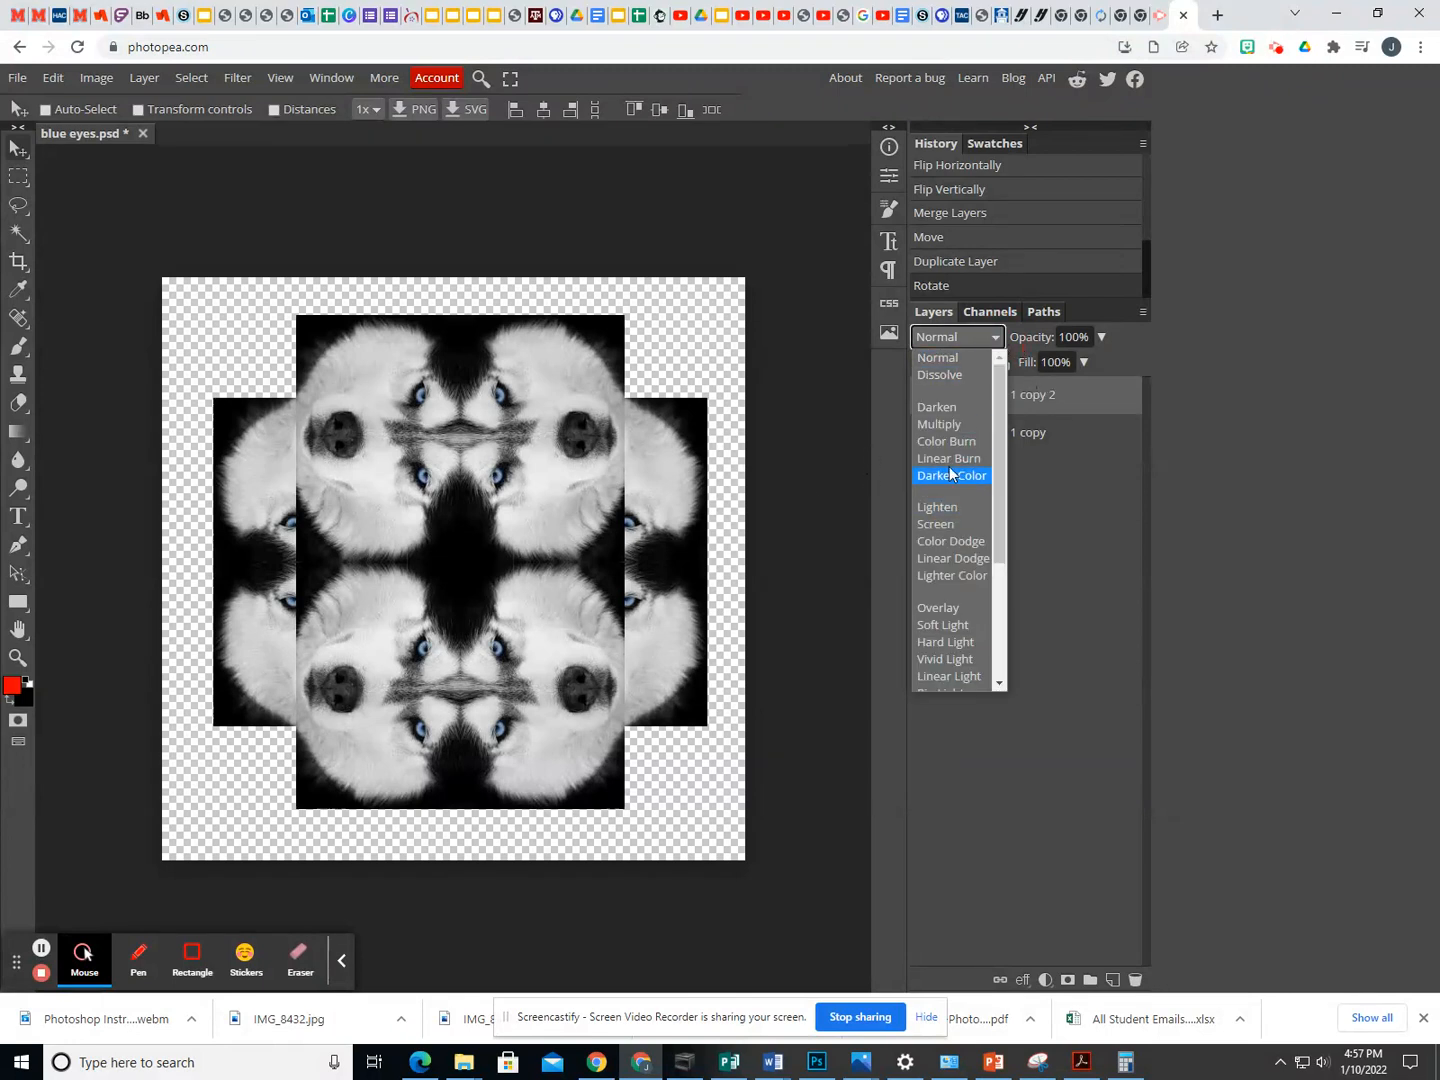
left_click(941, 608)
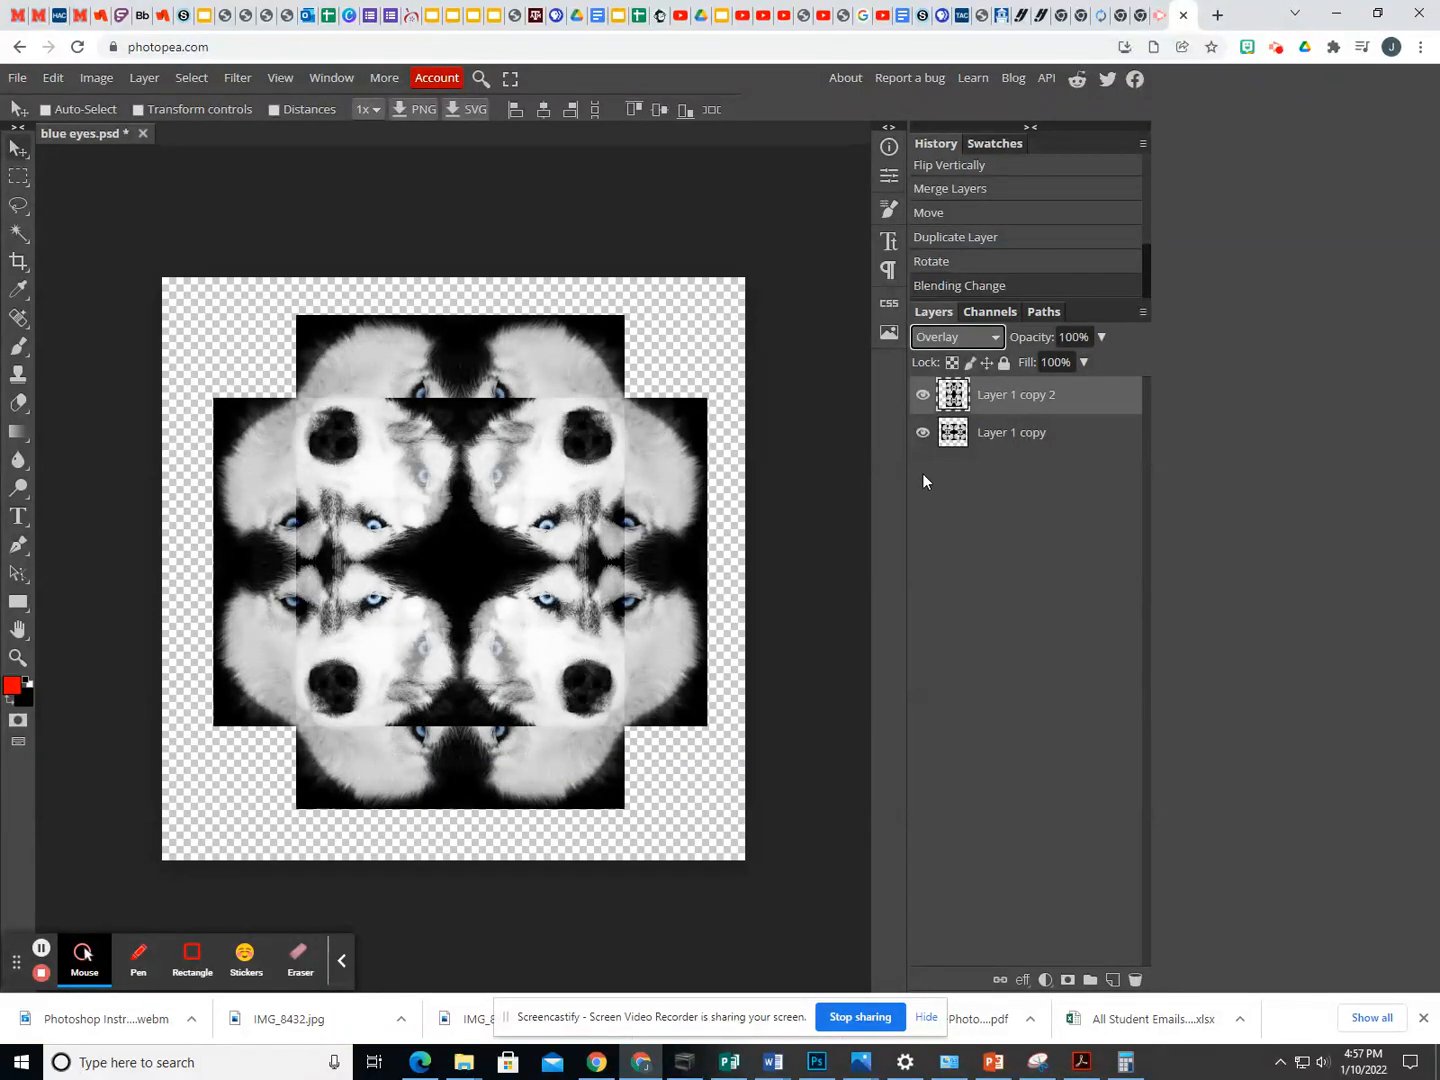
left_click(997, 446, "shift")
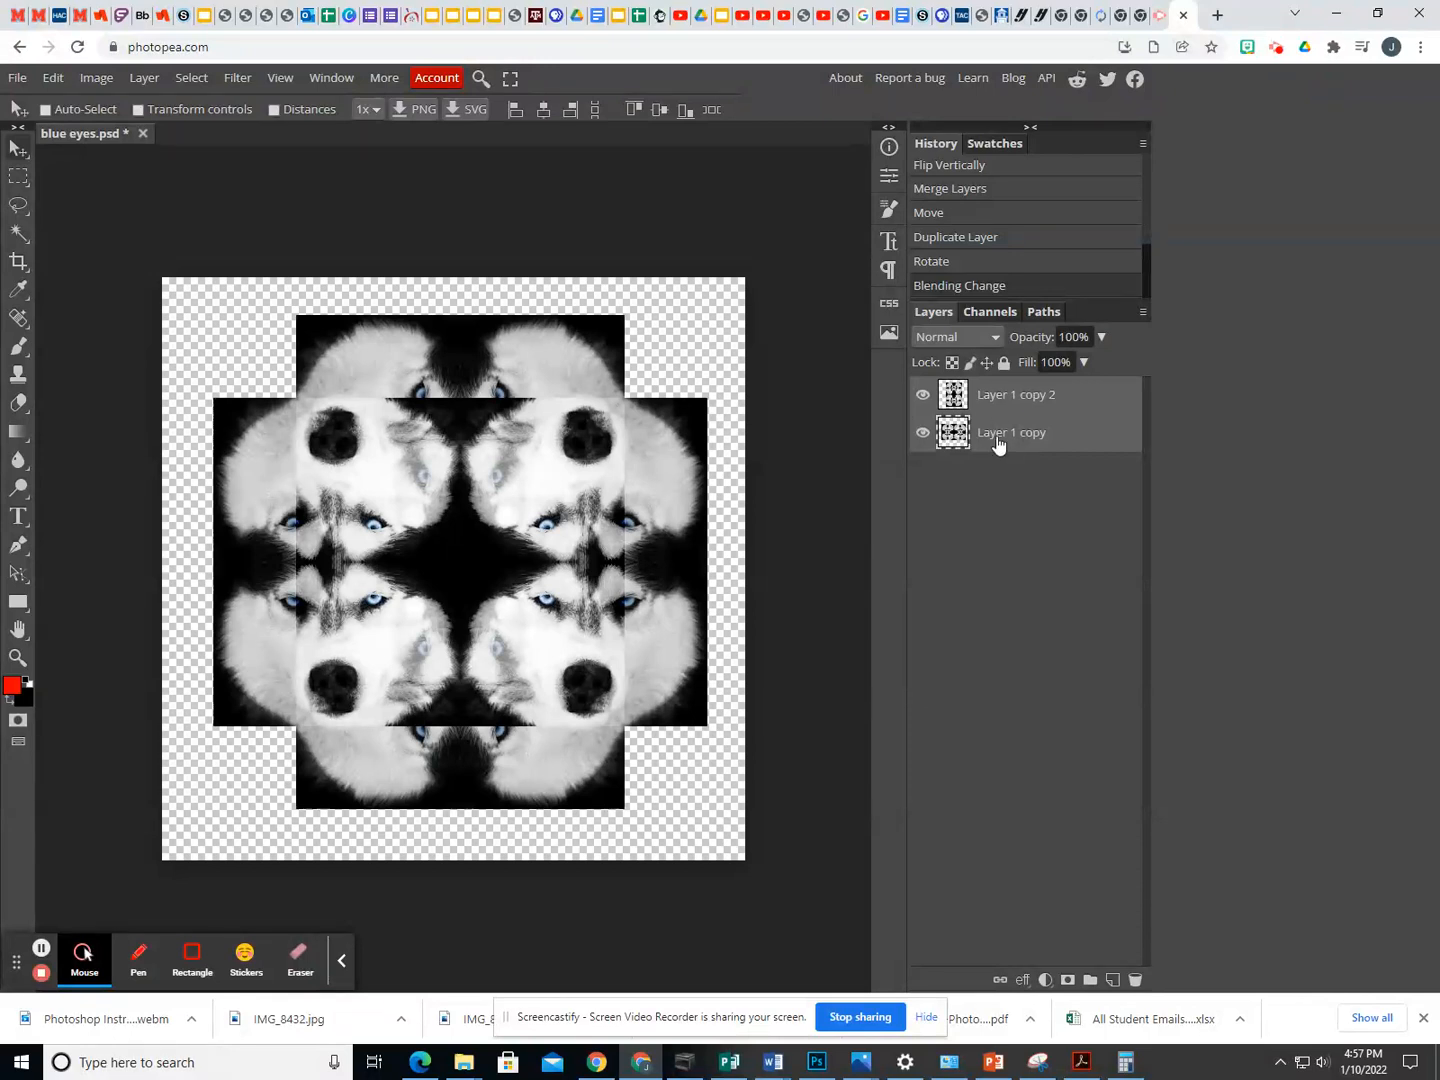
right_click(997, 441)
left_click(1020, 857)
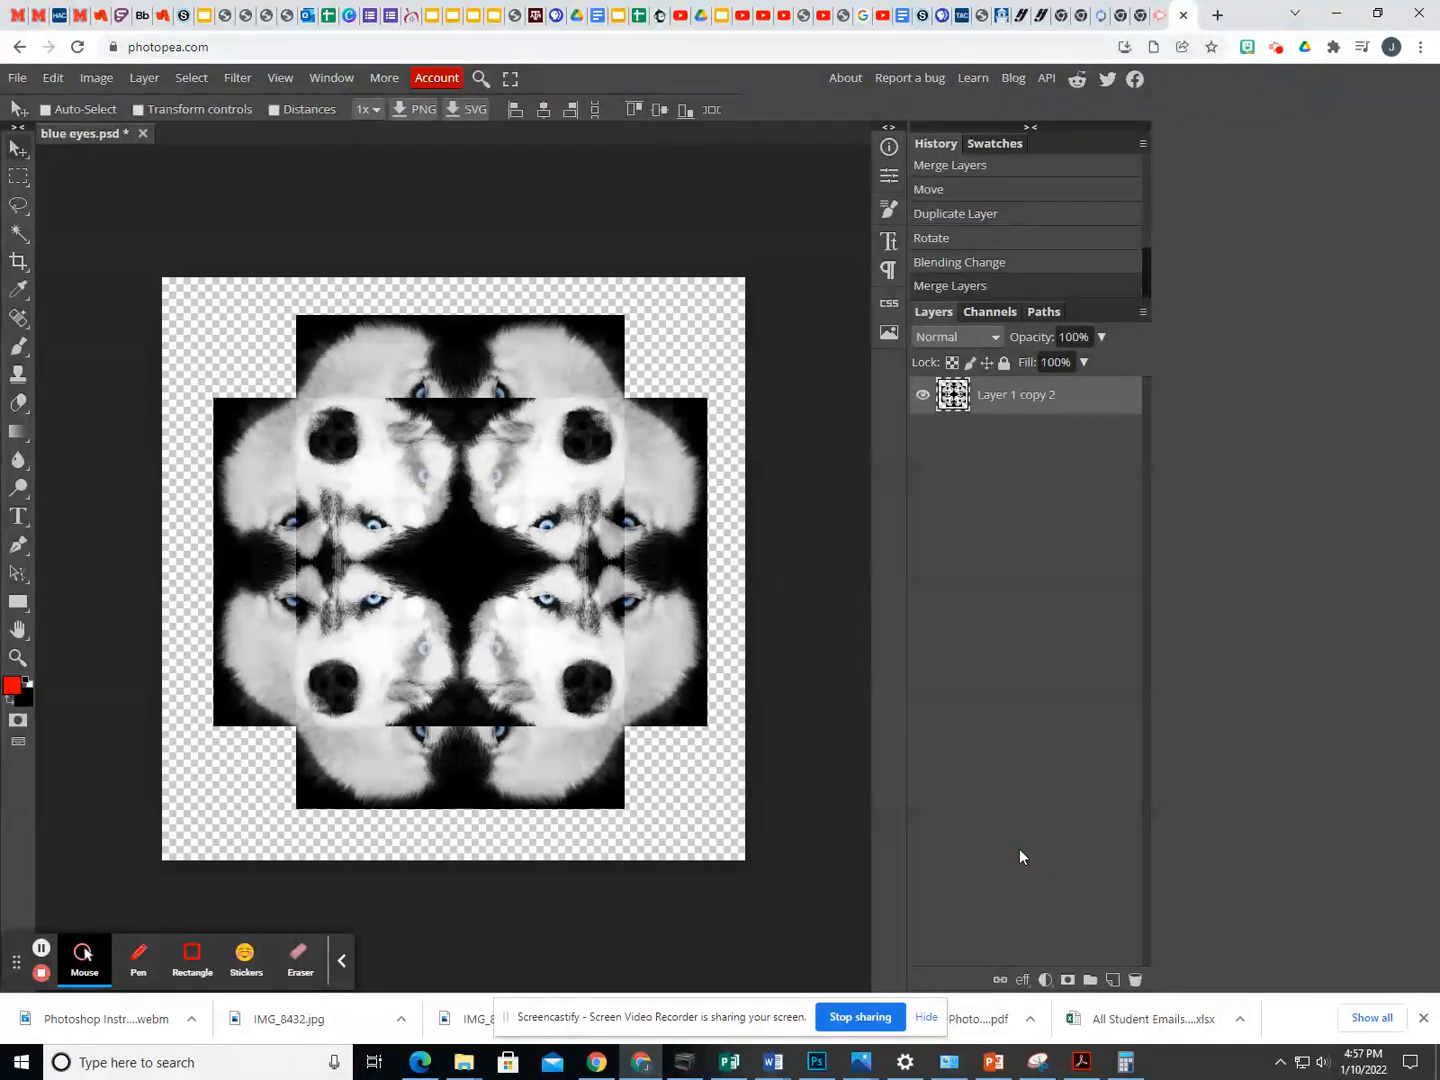
- Duplicate the merged husky layer and rotate the copy 45° with a free transform
right_click(992, 401)
left_click(1043, 468)
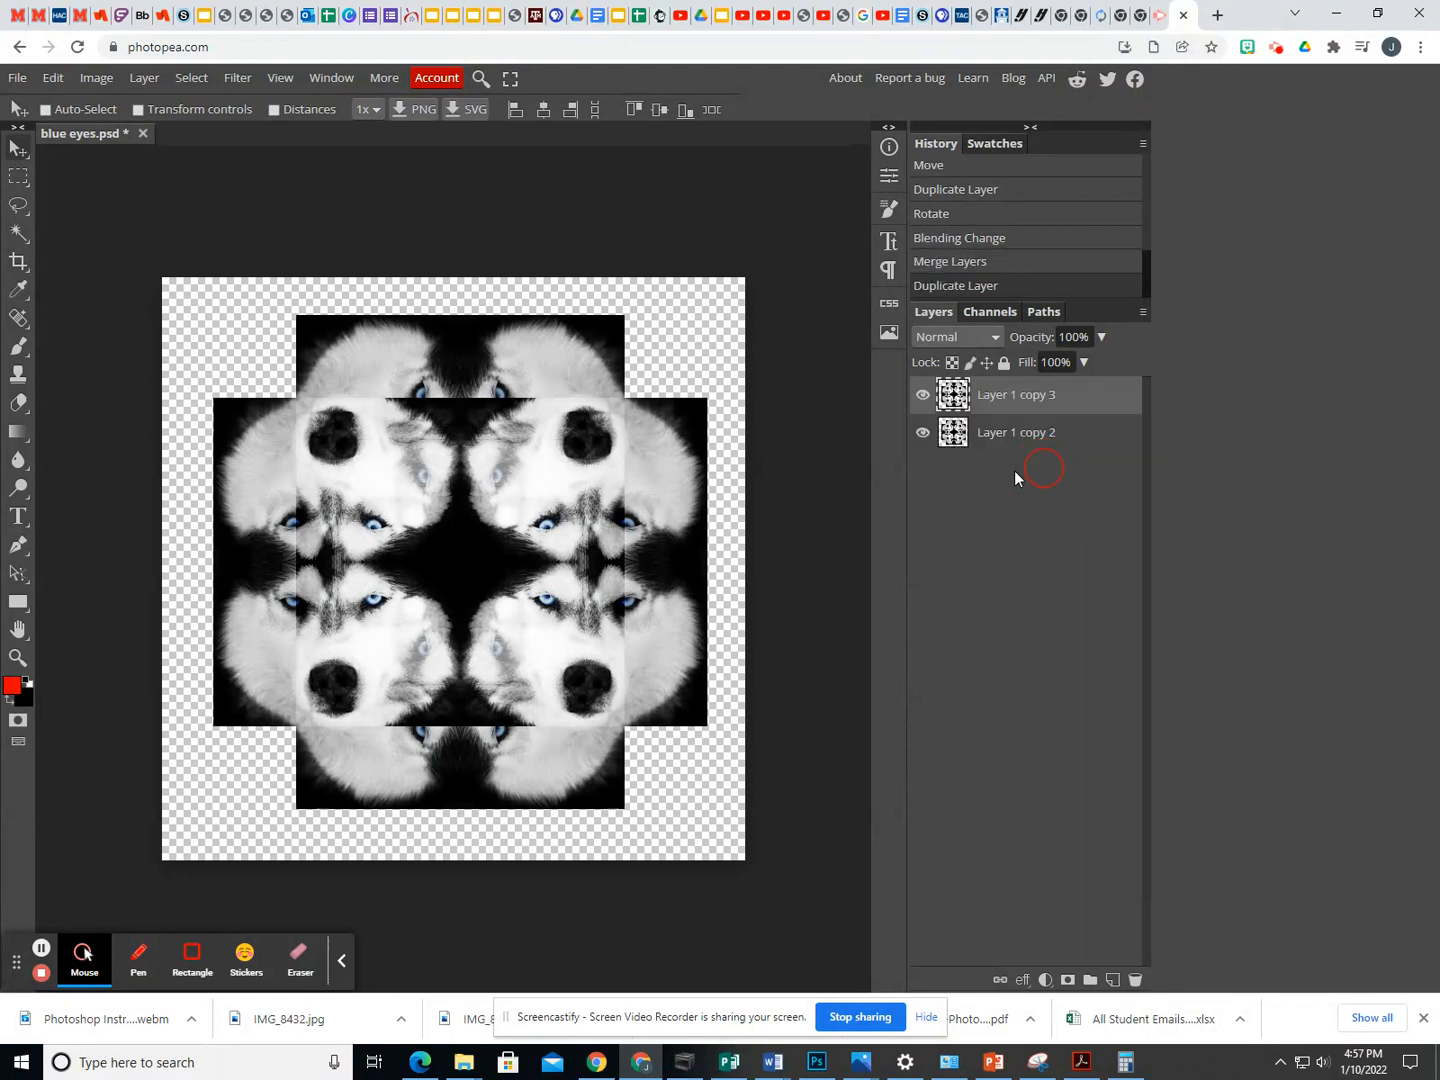
left_click(53, 78)
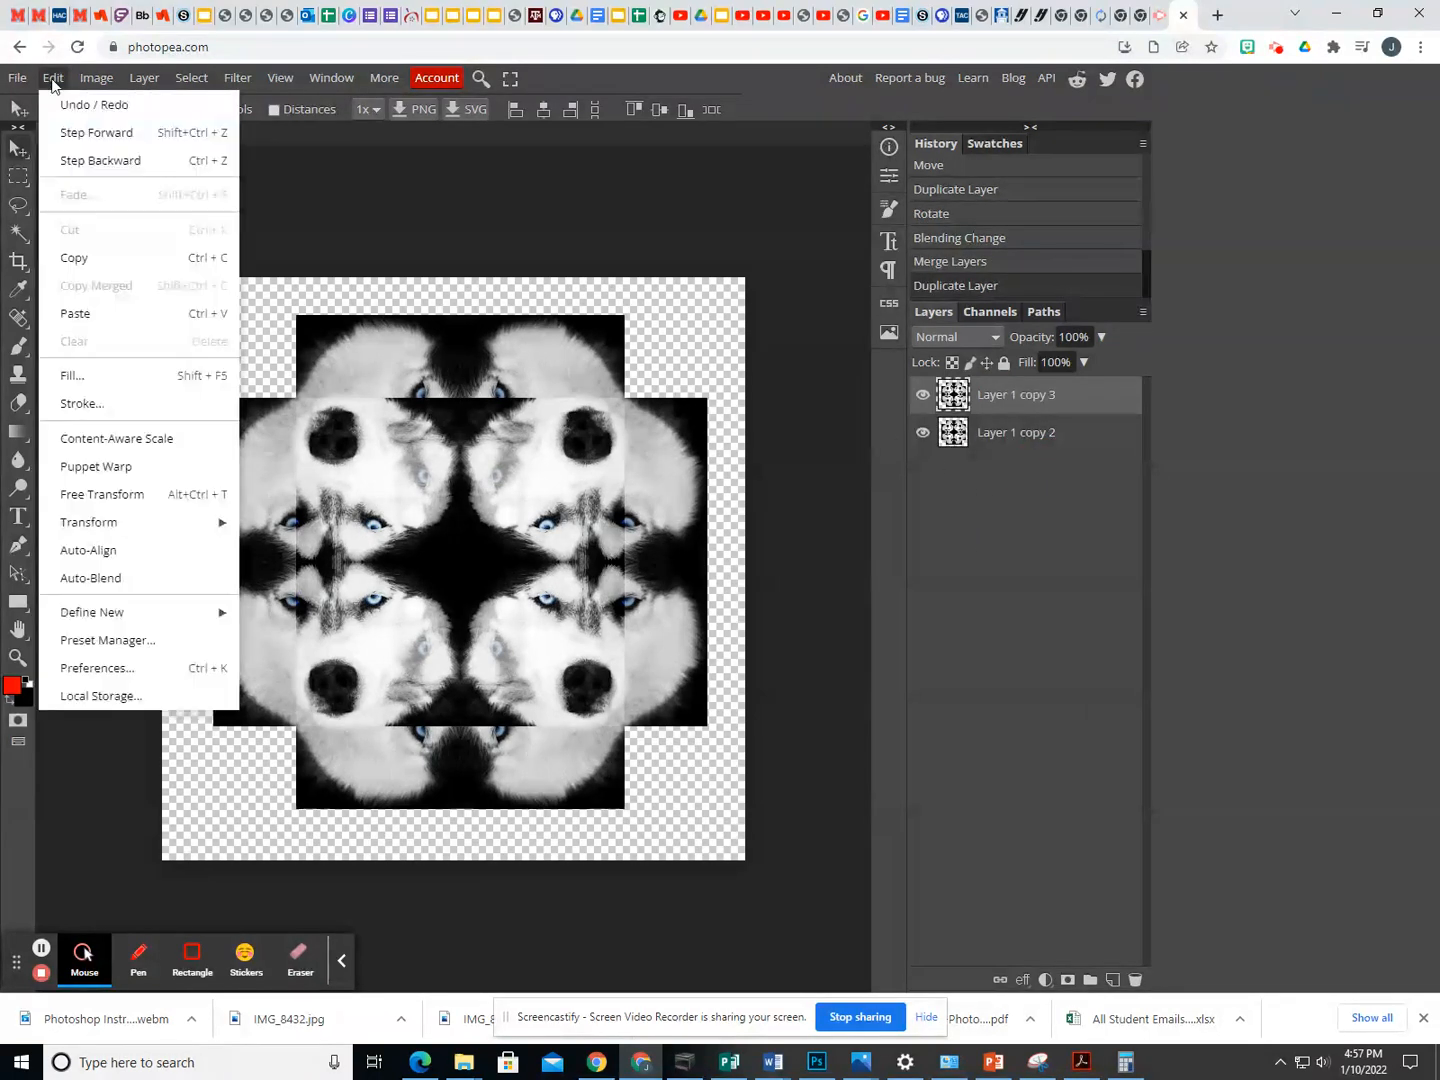
left_click(132, 523)
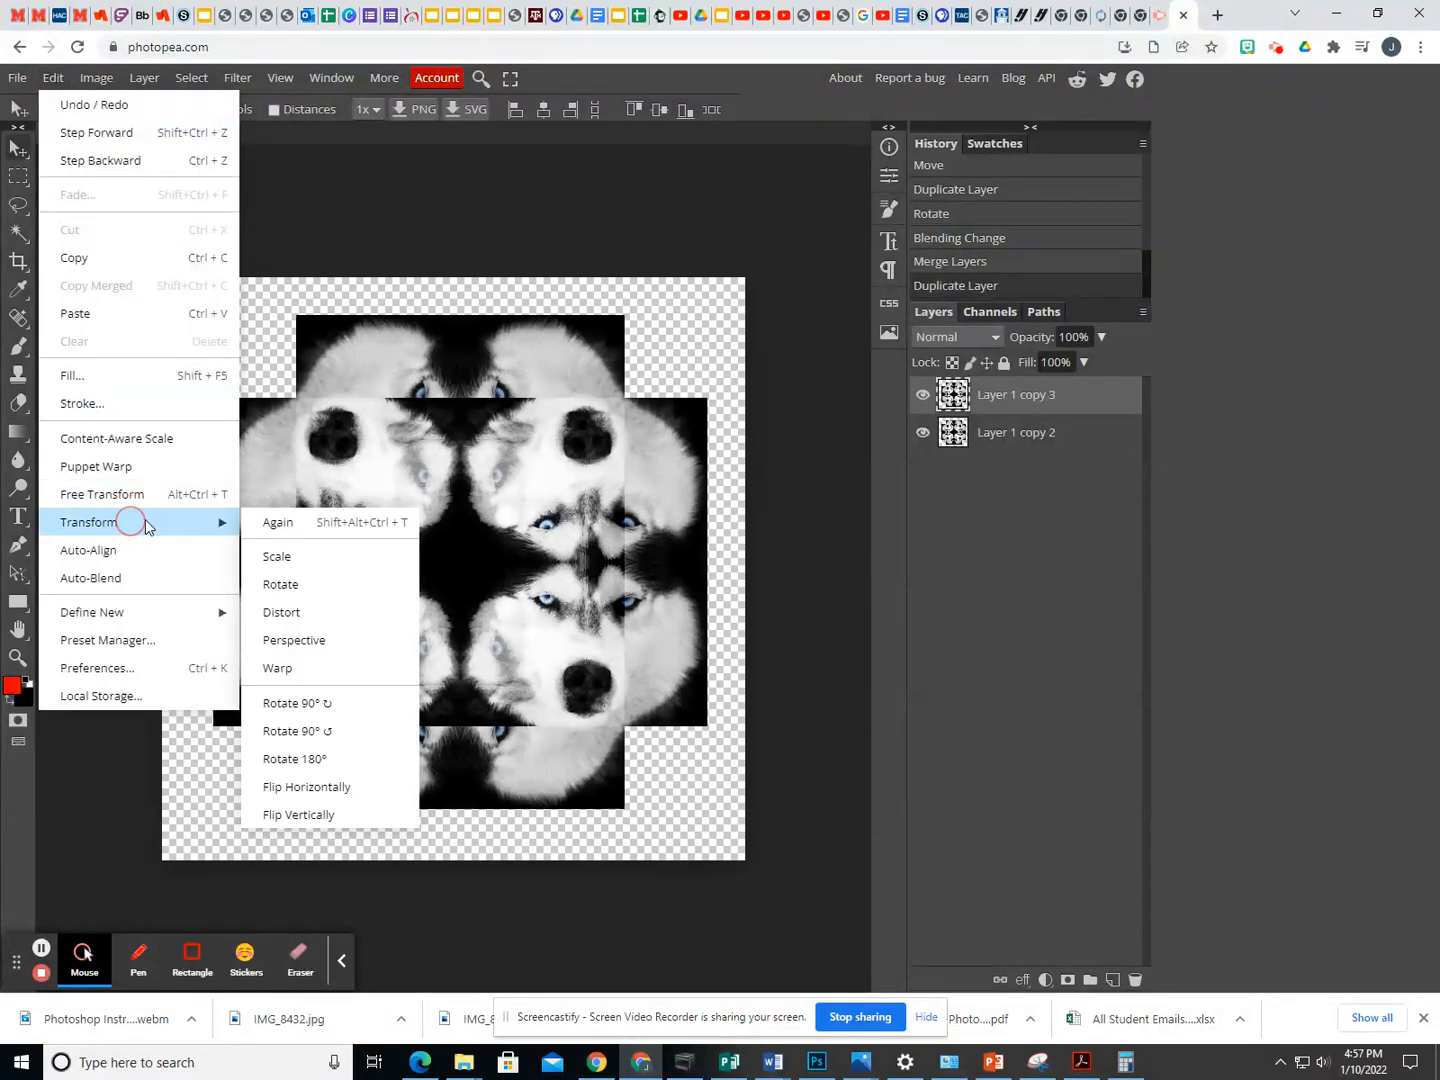
left_click(302, 585)
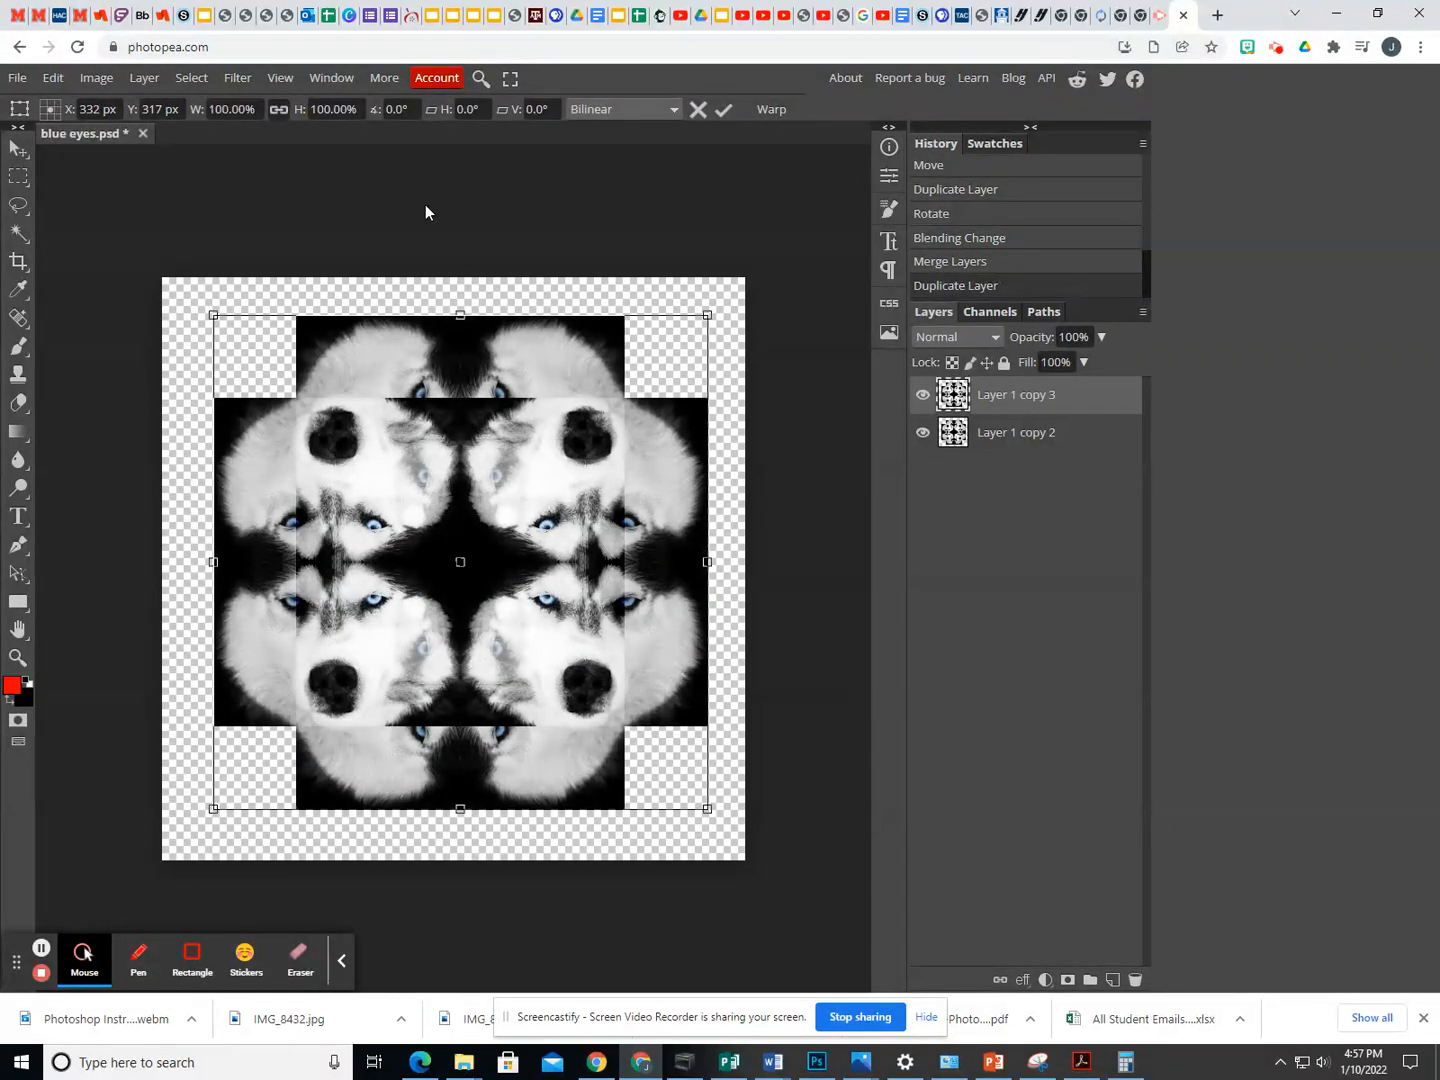
left_click(405, 108)
type("45")
key("Return")
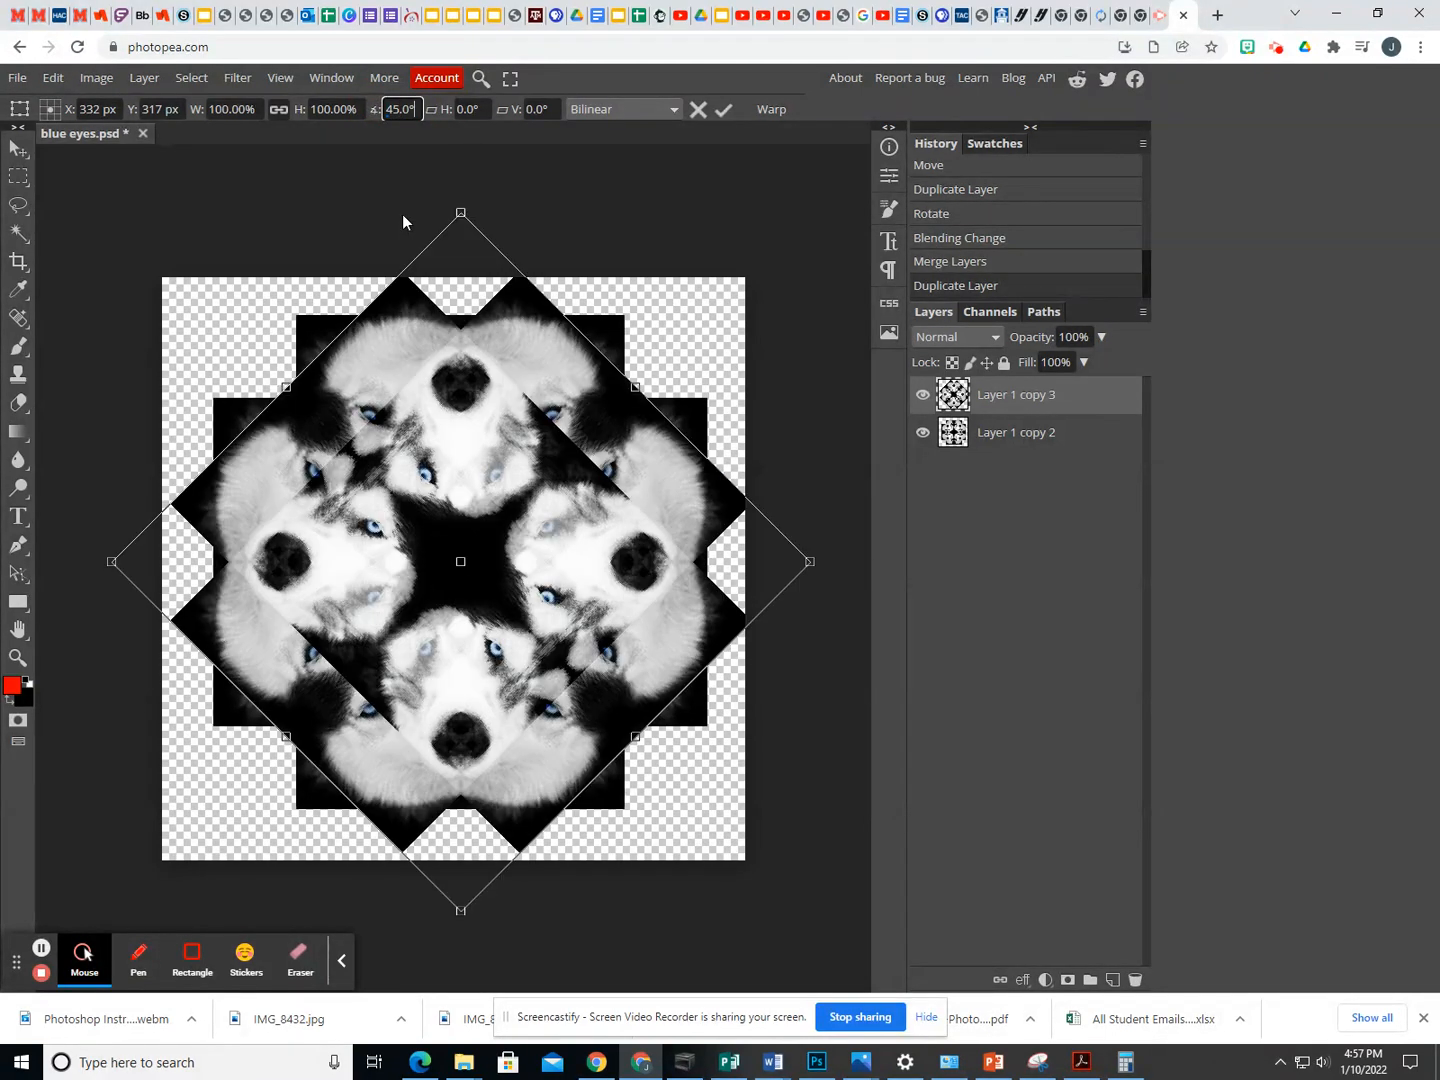
left_click(723, 110)
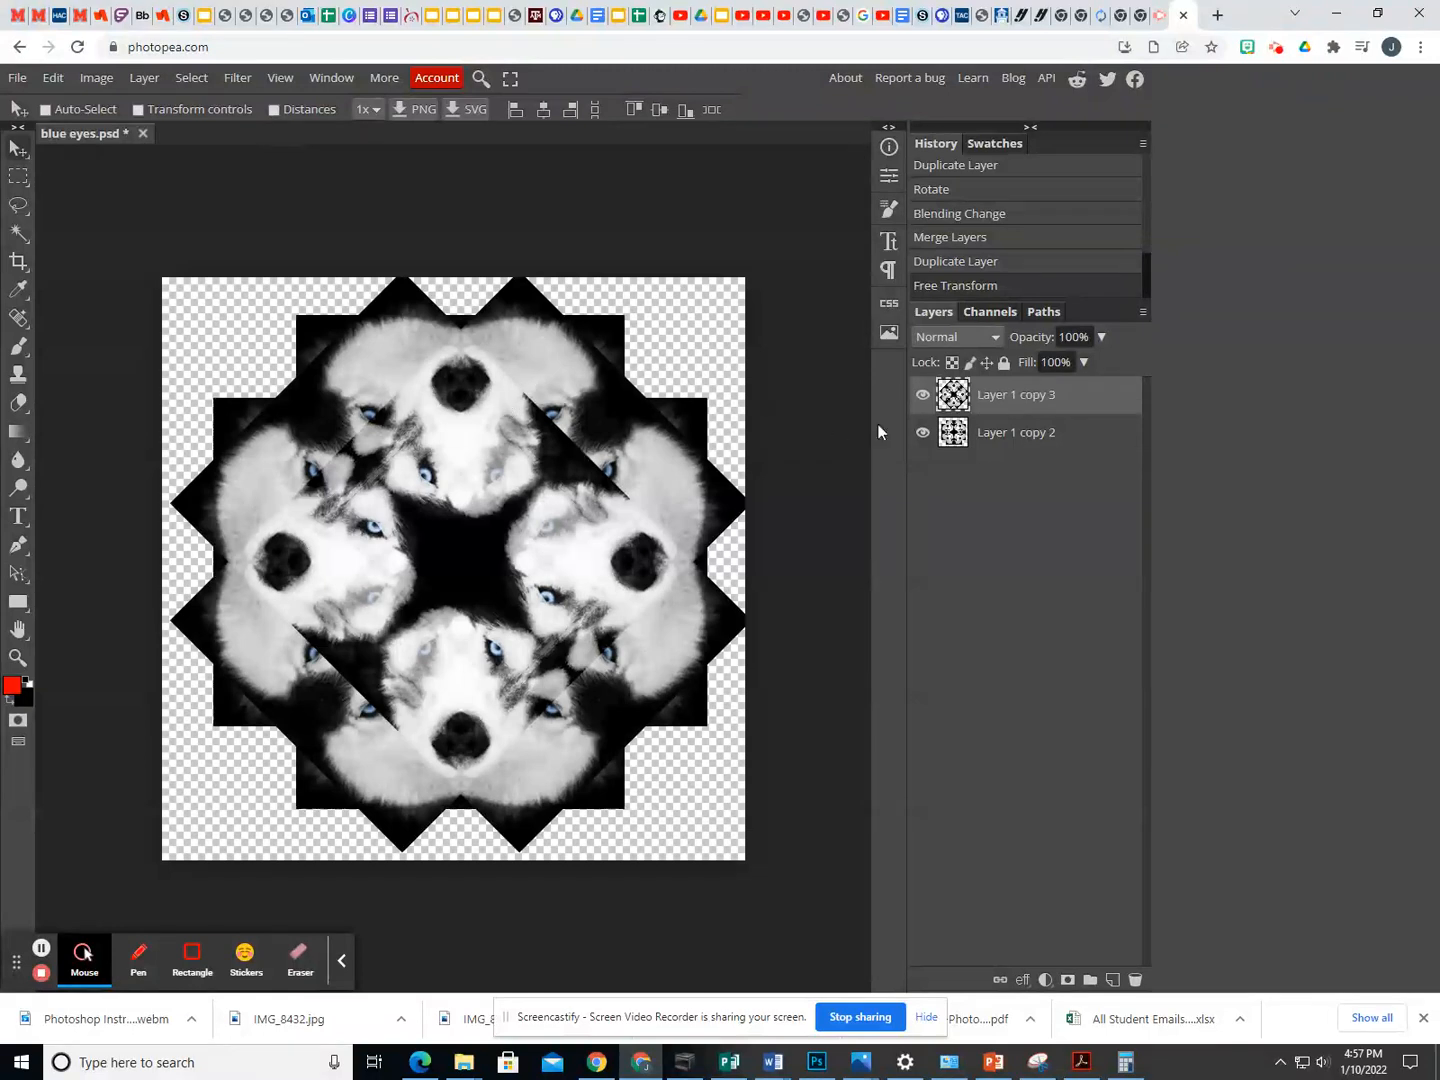
- Set the 45° rotated copy's blend mode to Overlay
left_click(997, 338)
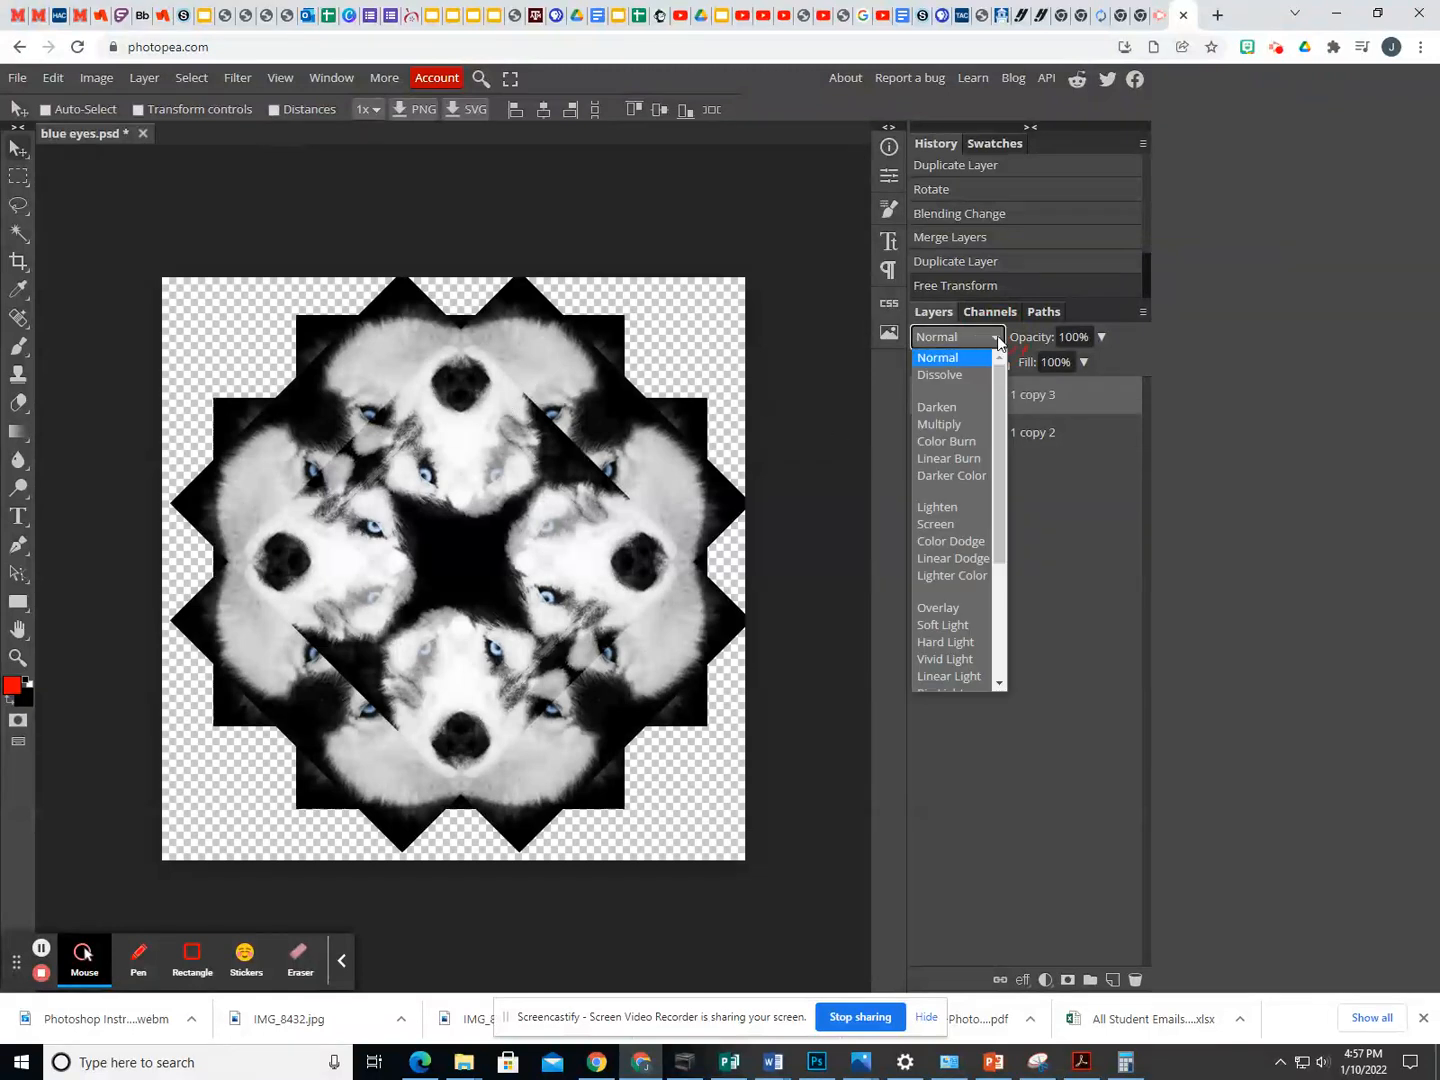
left_click(950, 607)
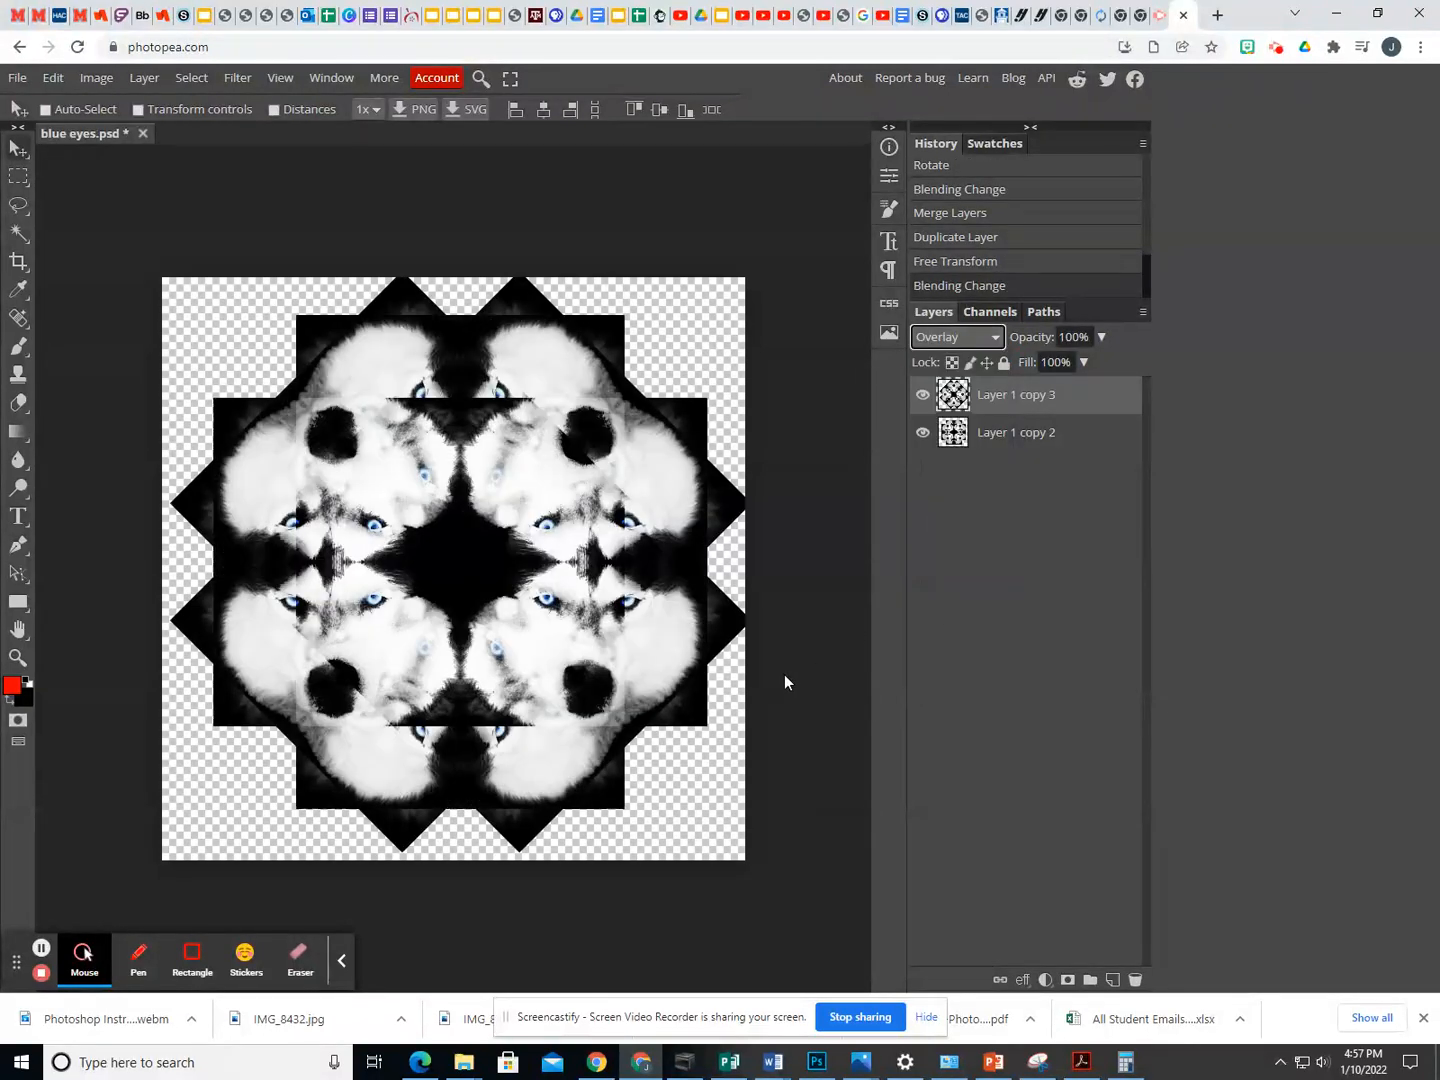
- Try a crop frame over the lower-right part of the design, and undo the last blend mode change
left_click(17, 264)
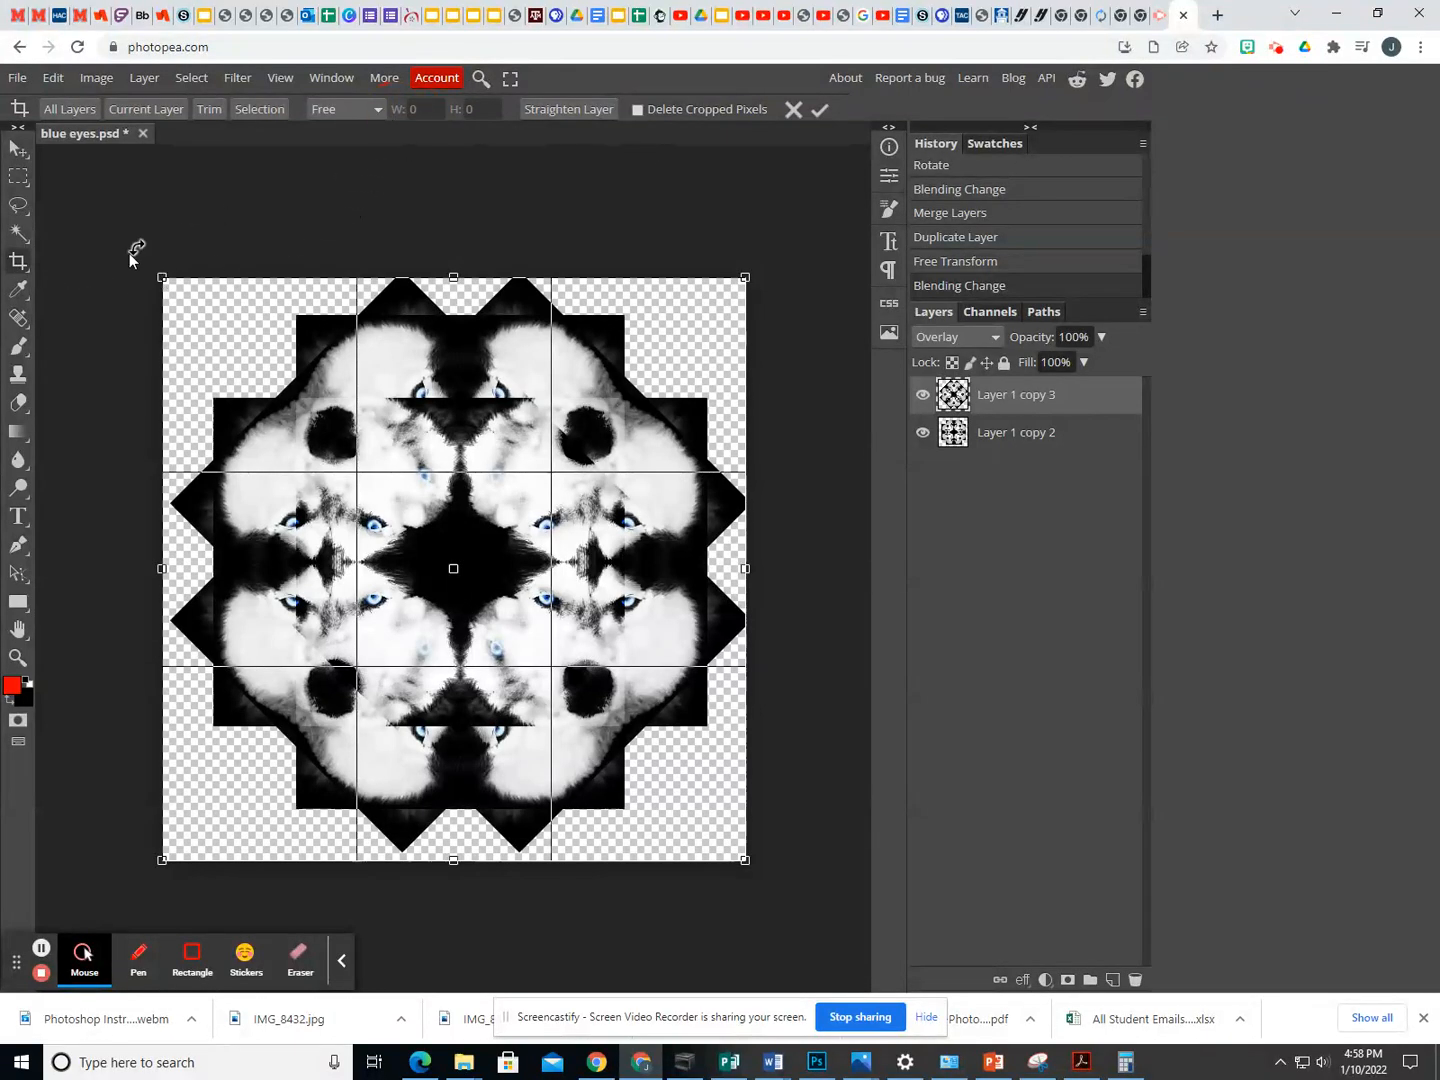
left_click_drag(163, 277, 314, 387)
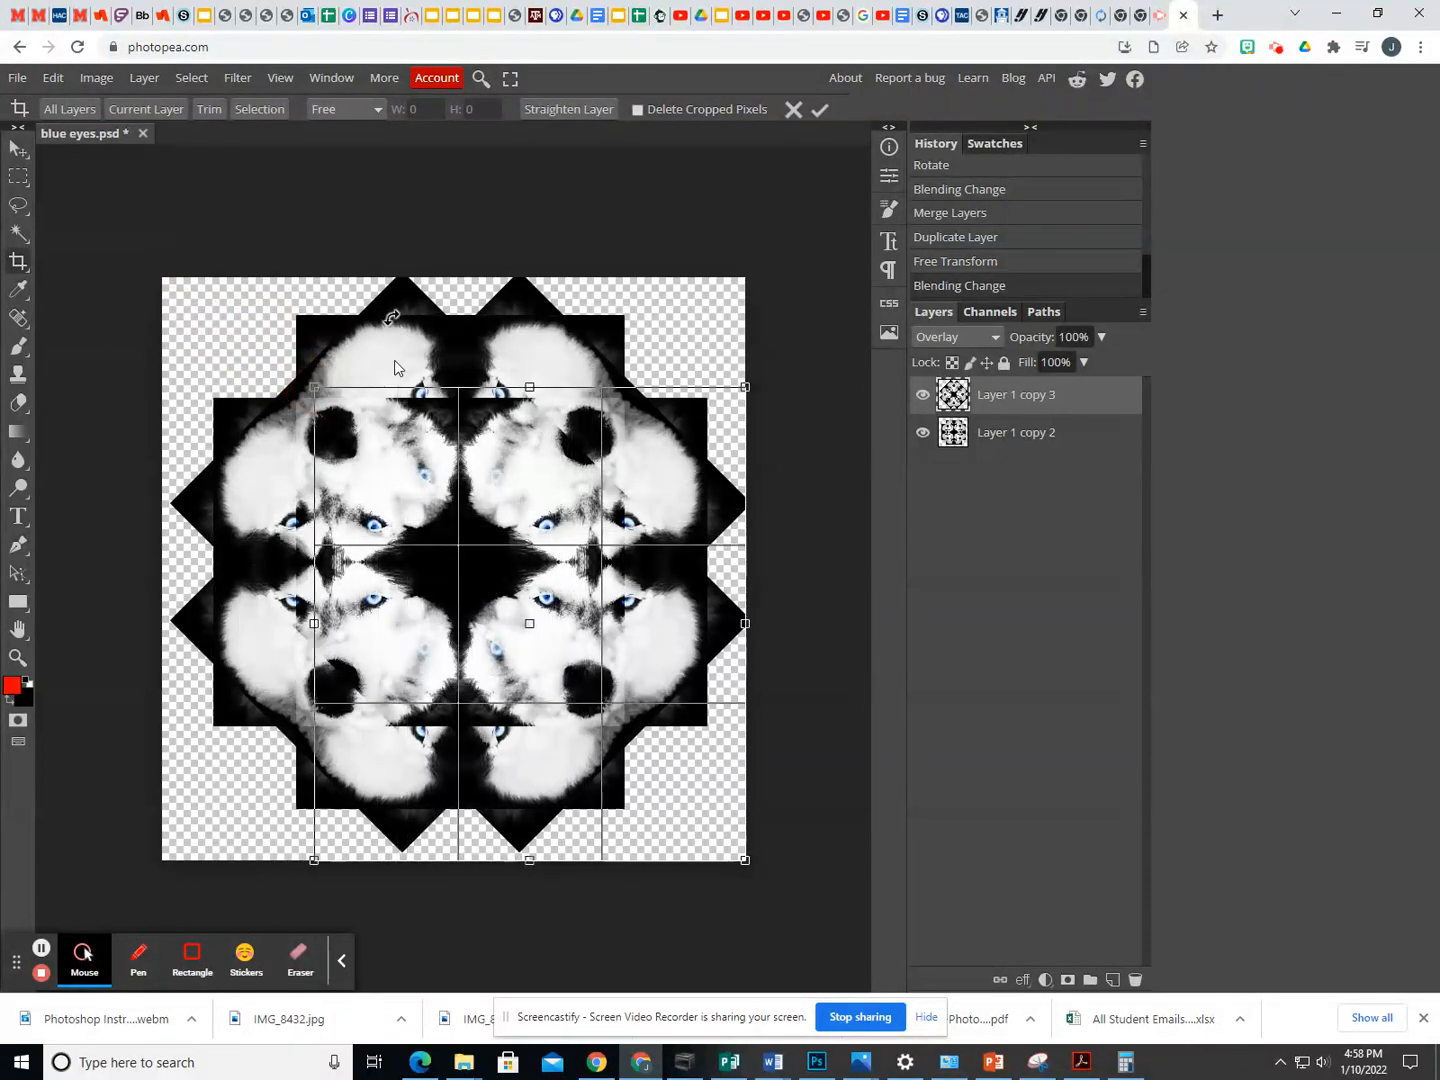
left_click_drag(750, 866, 714, 871)
key("ctrl+z")
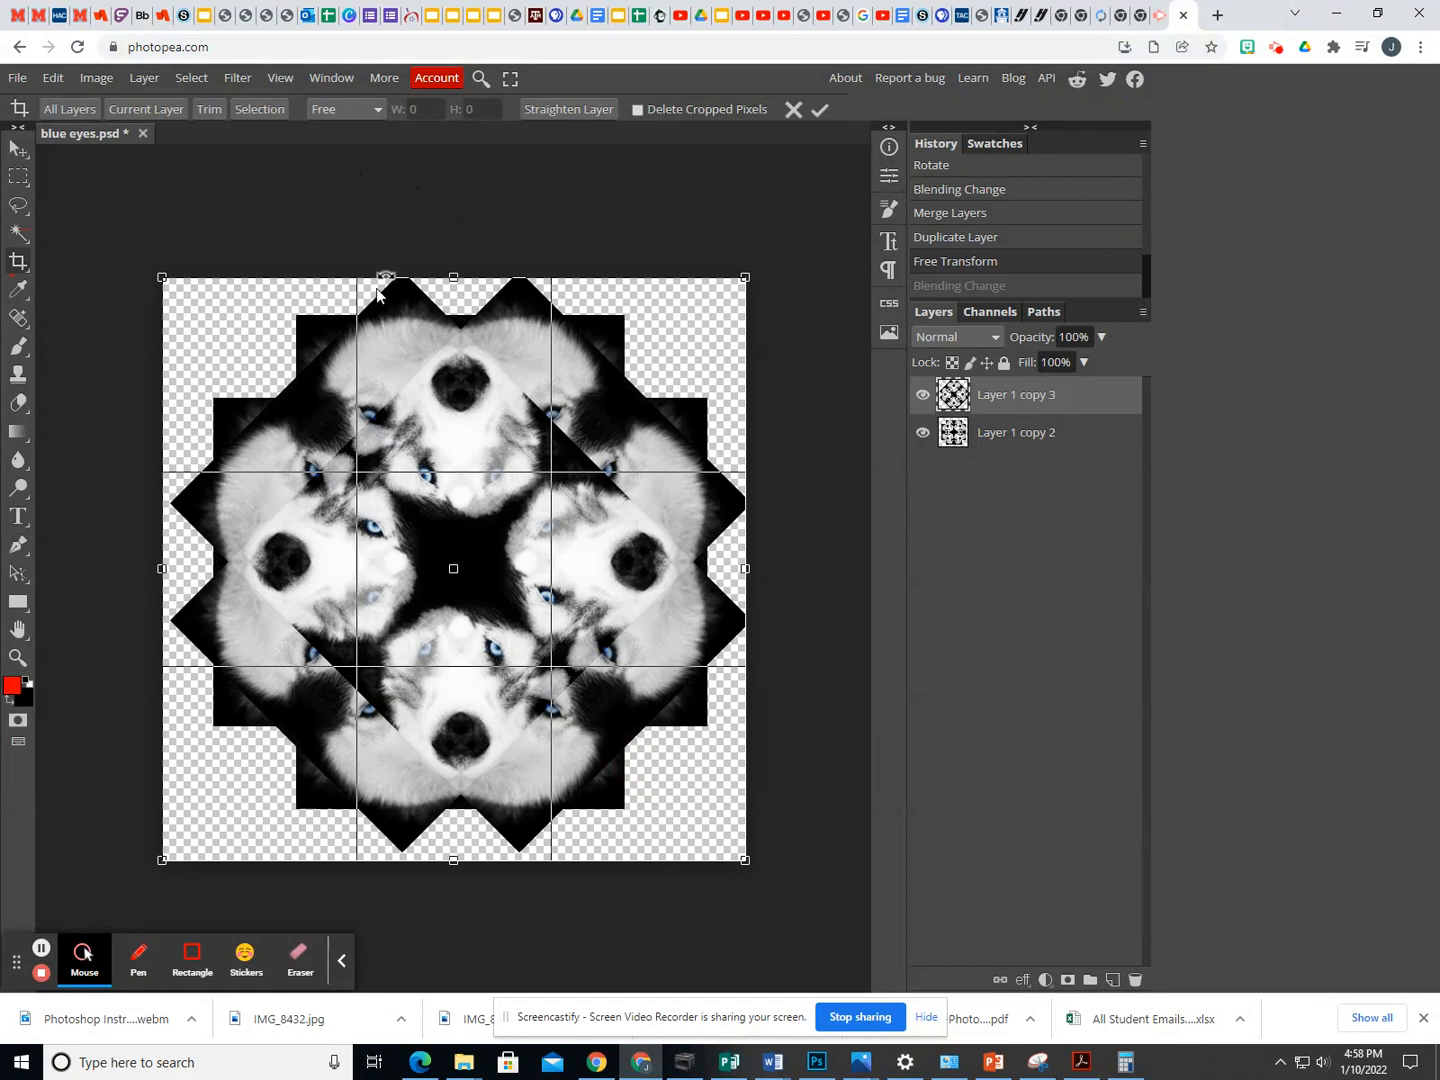
- Crop the canvas to a roughly square area around the black star at the centre of the design, cutting off all transparent edges
left_click_drag(167, 289, 270, 374)
left_click_drag(850, 945, 550, 616)
left_click_drag(355, 519, 399, 594)
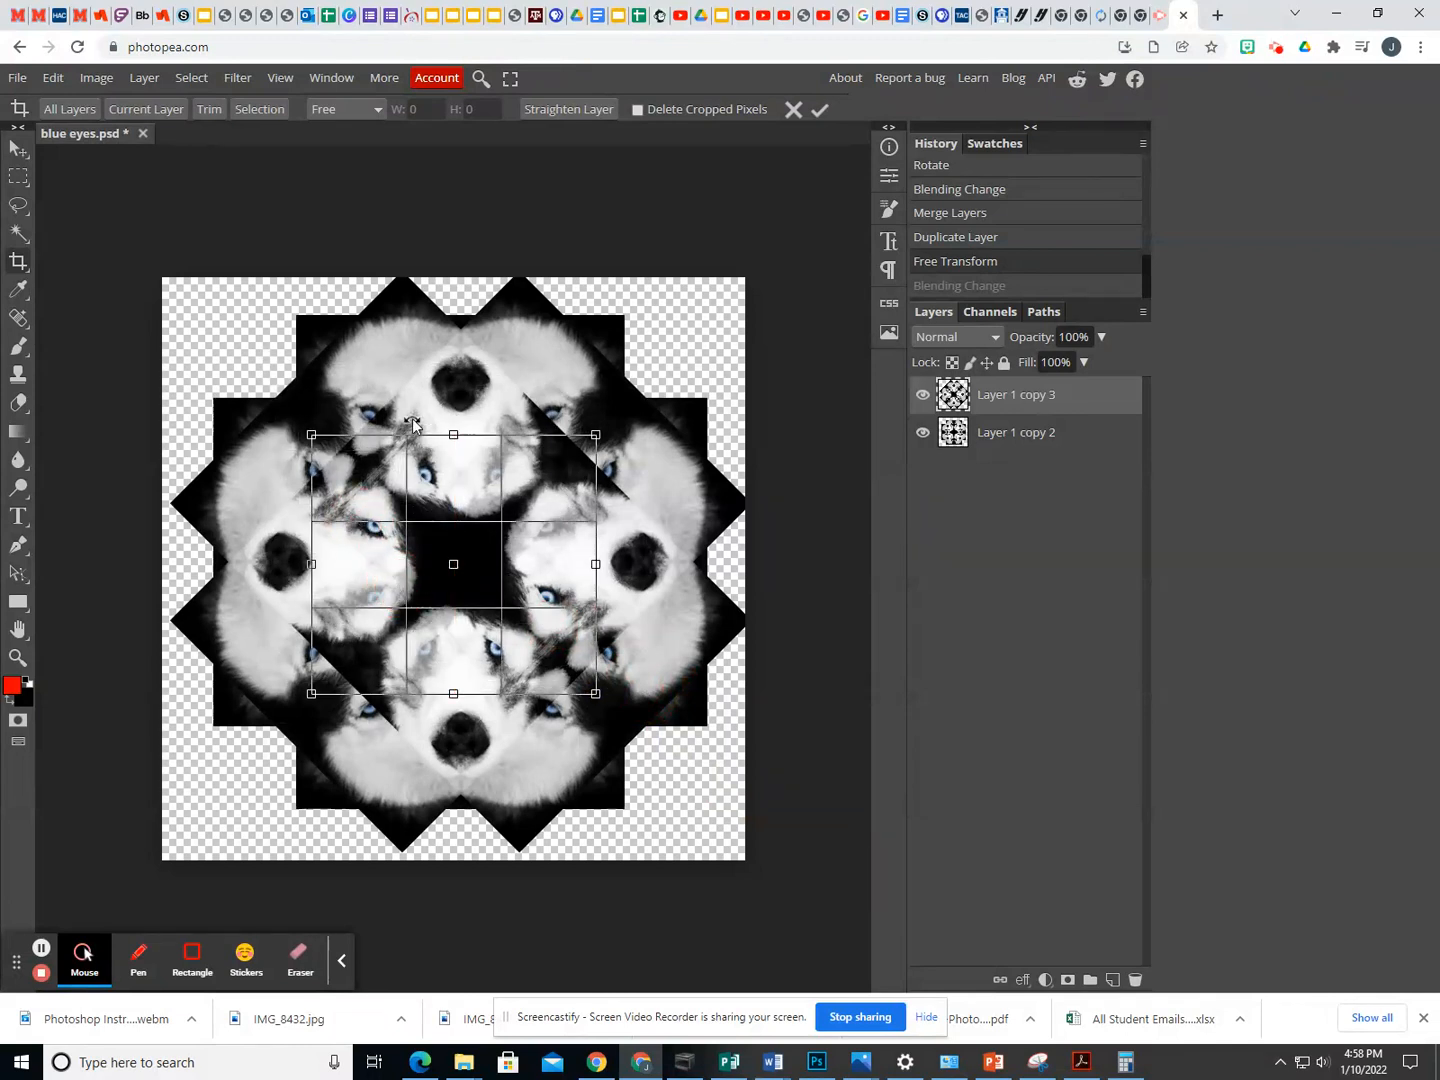
mouse_move(310, 435)
left_mouse_down()
mouse_move(329, 362)
mouse_move(300, 406)
left_mouse_up()
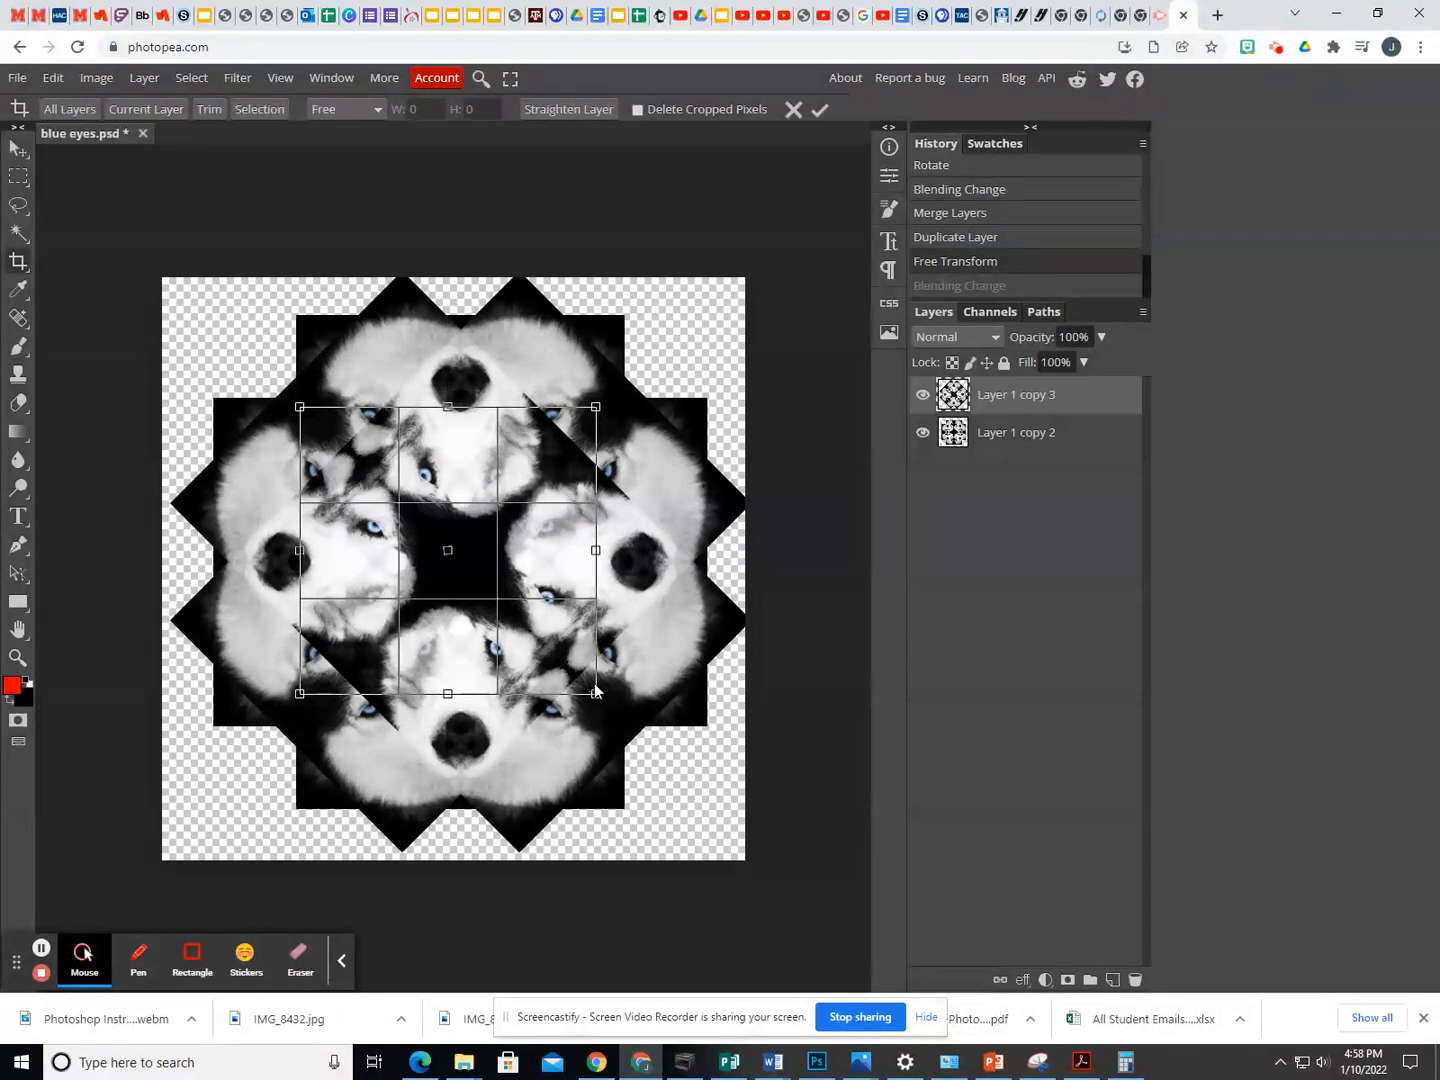
left_click_drag(596, 693, 628, 736)
left_click_drag(300, 407, 298, 393)
left_click(820, 110)
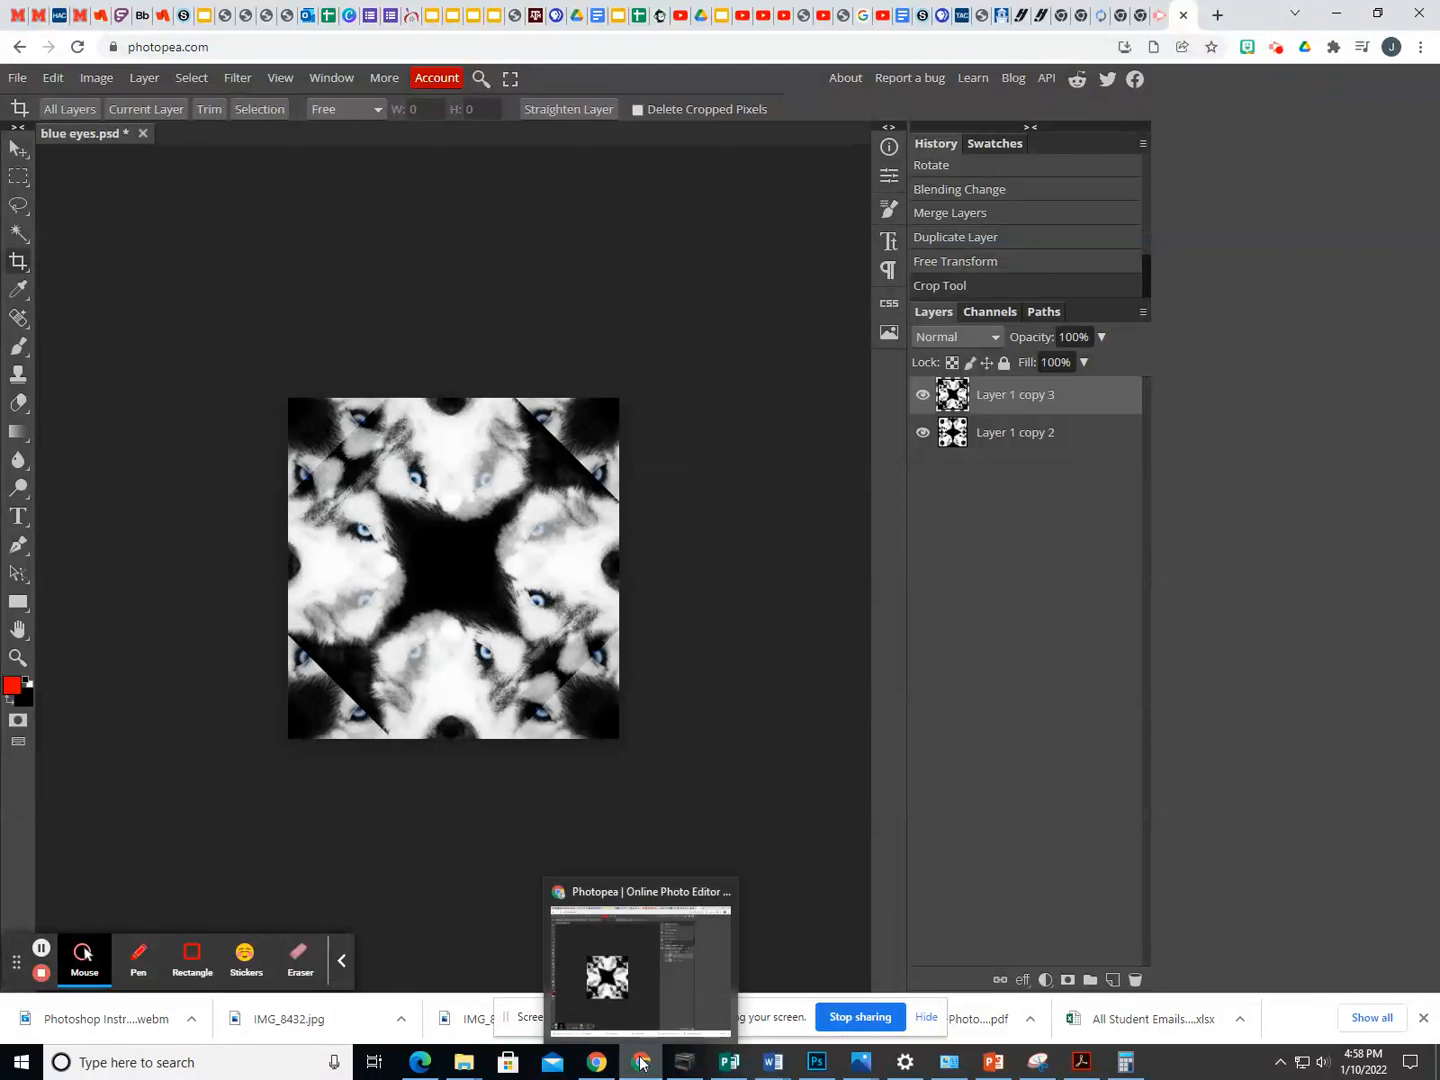
- Check the YouTube video "Double Double Tessellated Flower in Photoshop" for reference and return to the husky design in Photopea
left_click(878, 15)
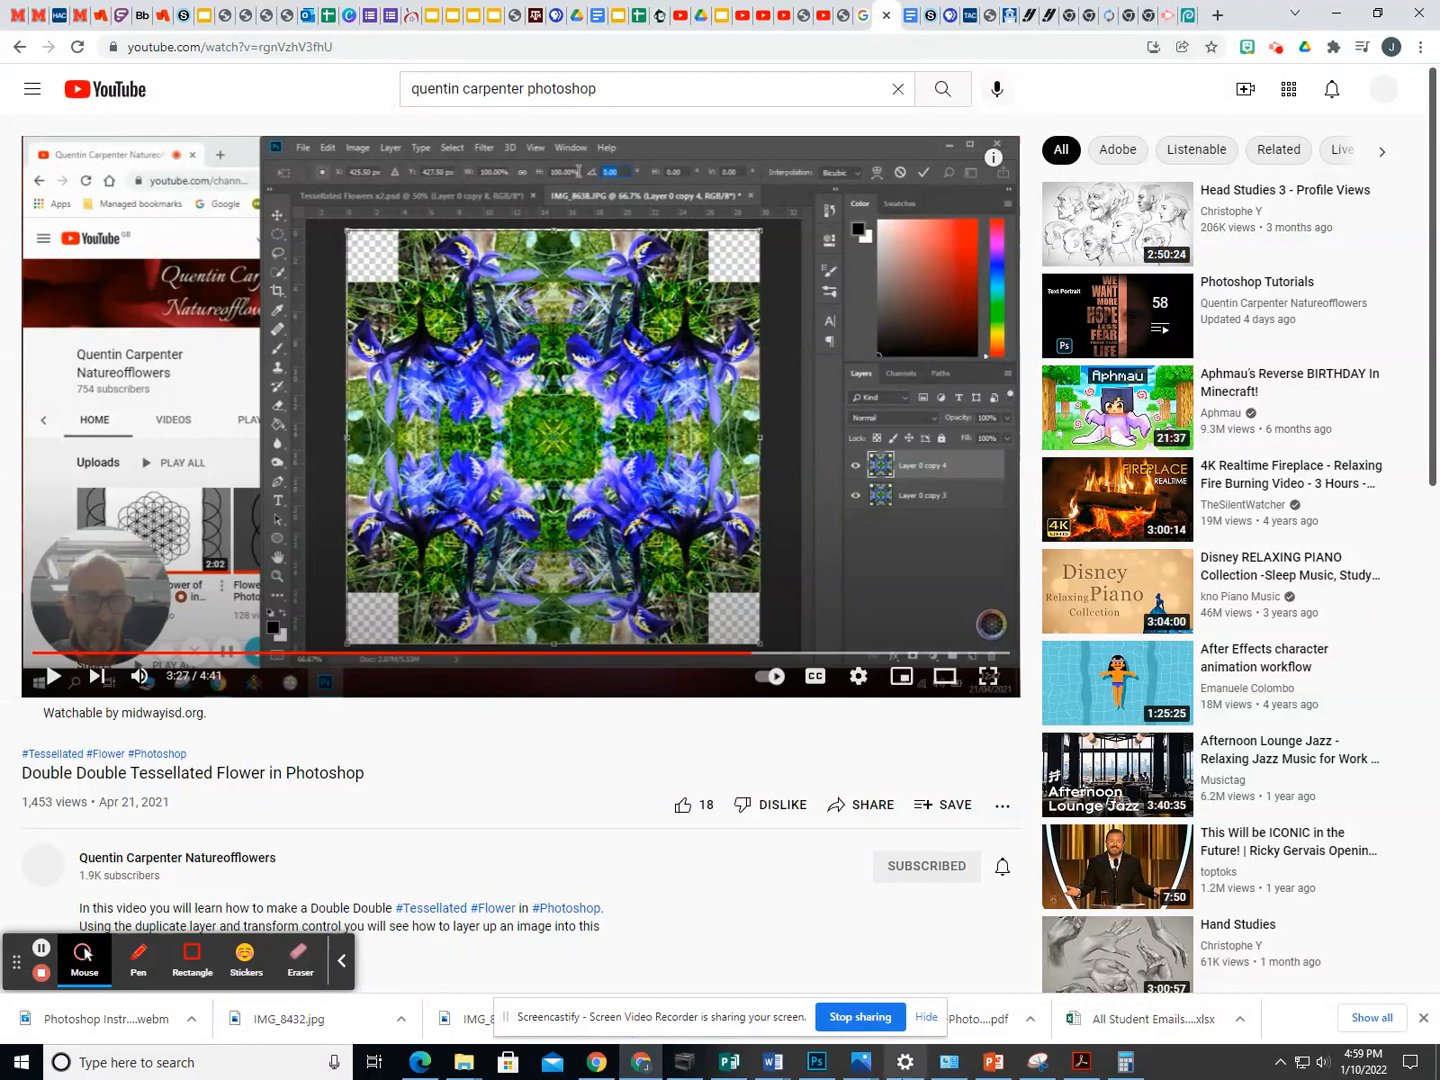
mouse_move(815, 1072)
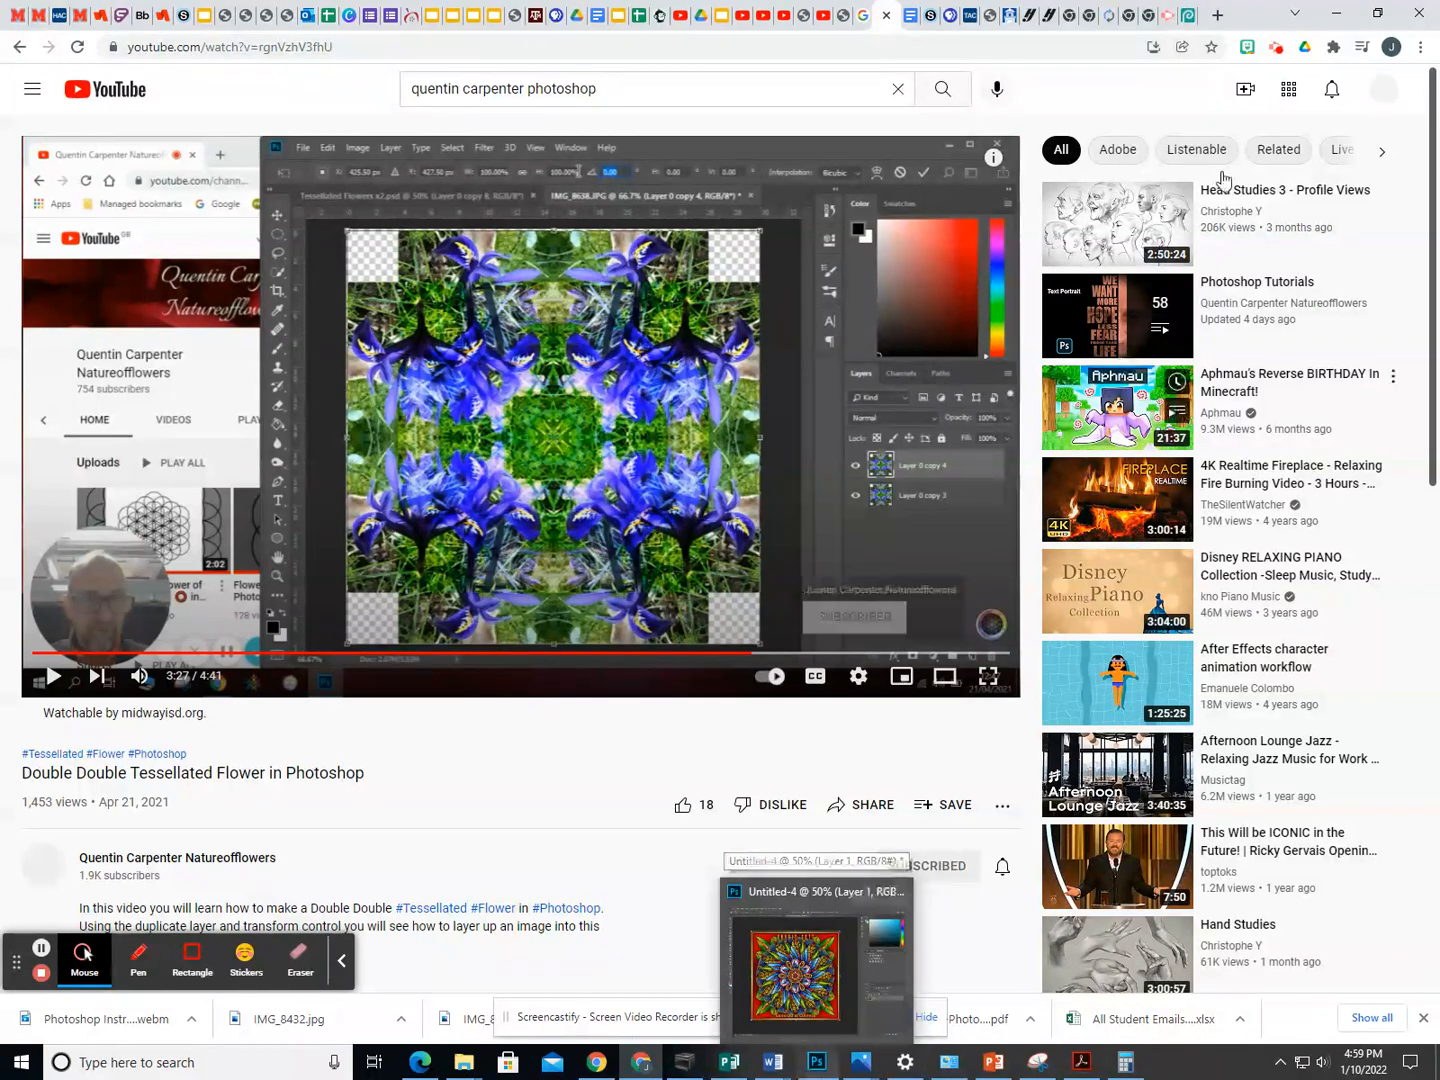
left_click(1185, 15)
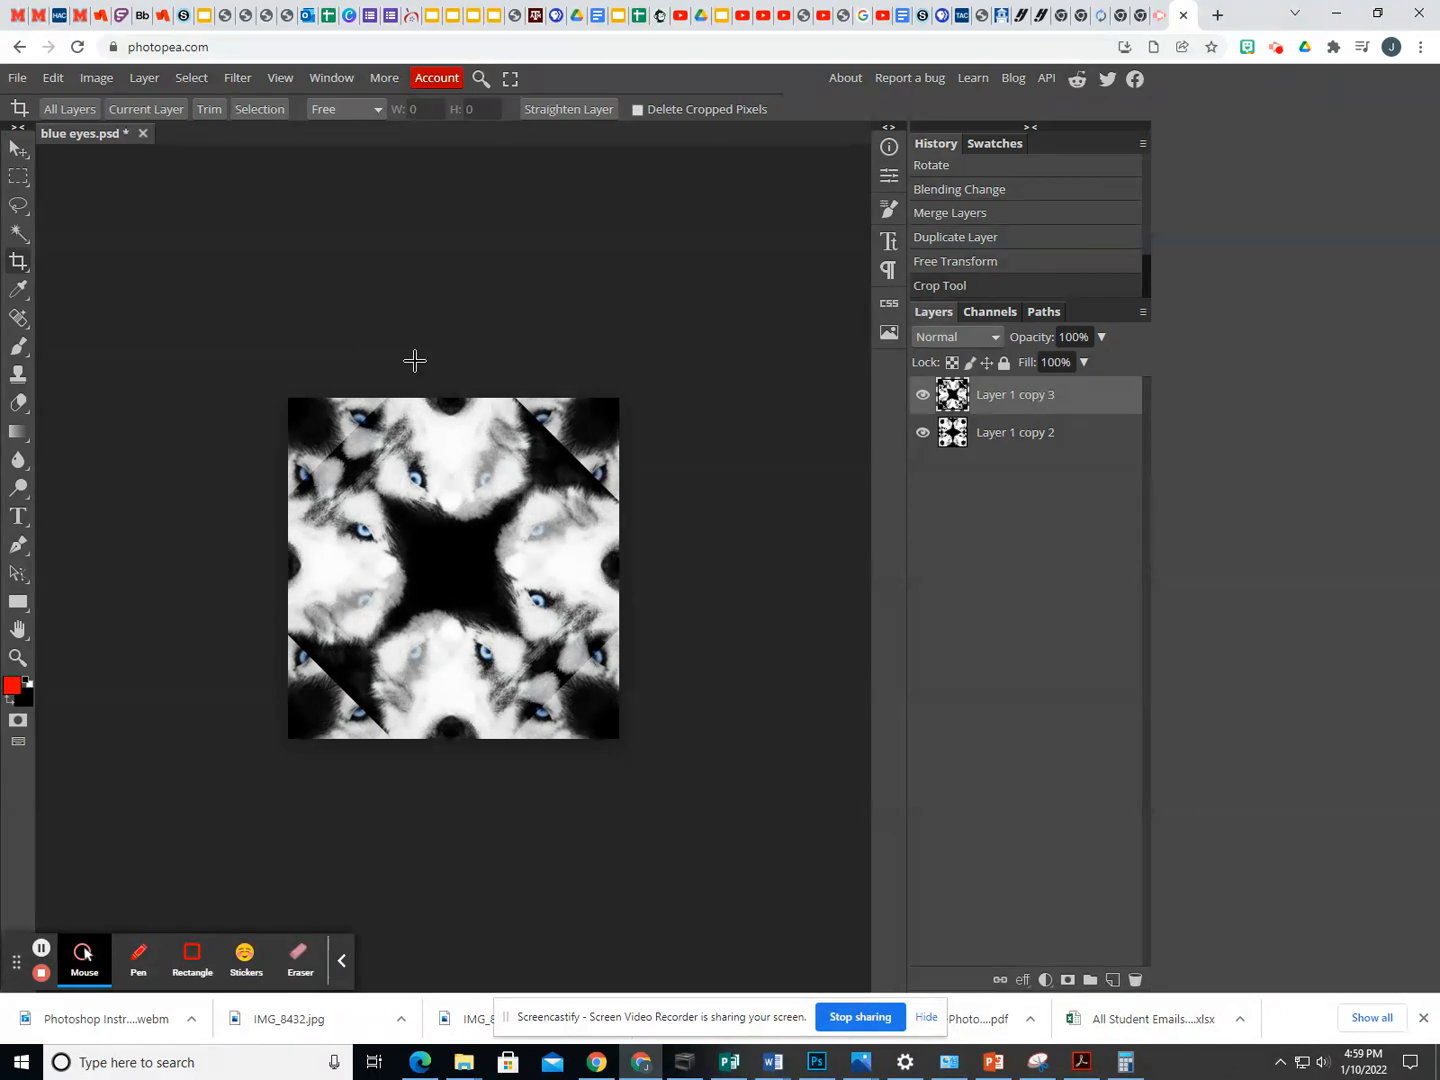
- Look through the file formats available for exporting the design, including JPG, without exporting it
left_click(20, 80)
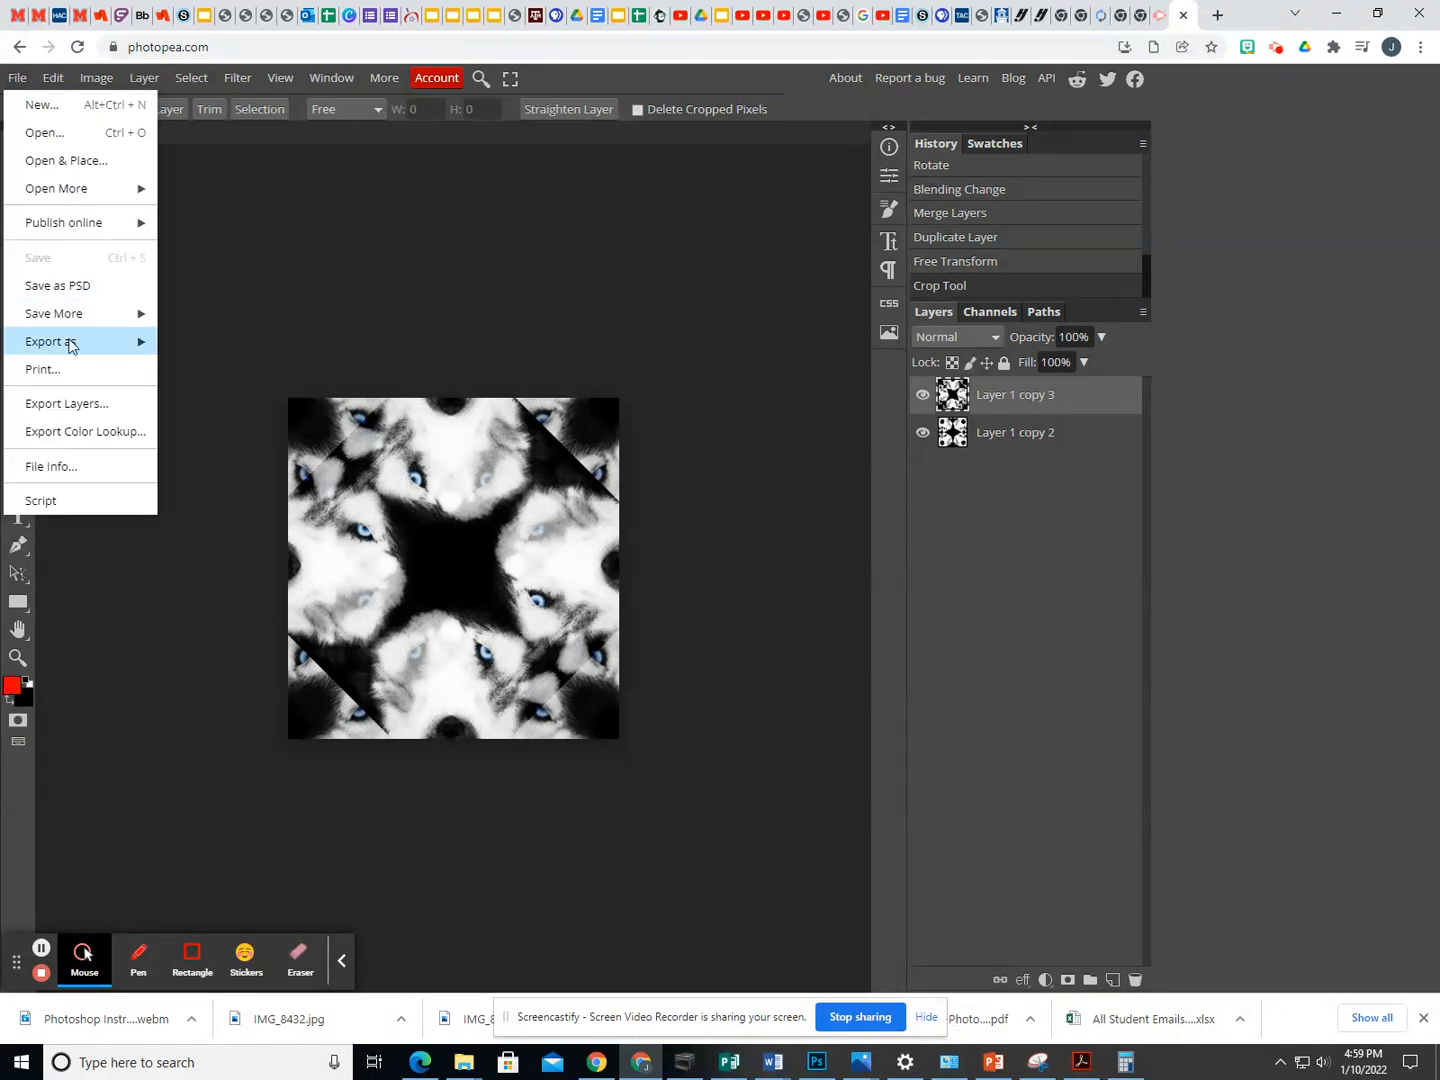
mouse_move(72, 344)
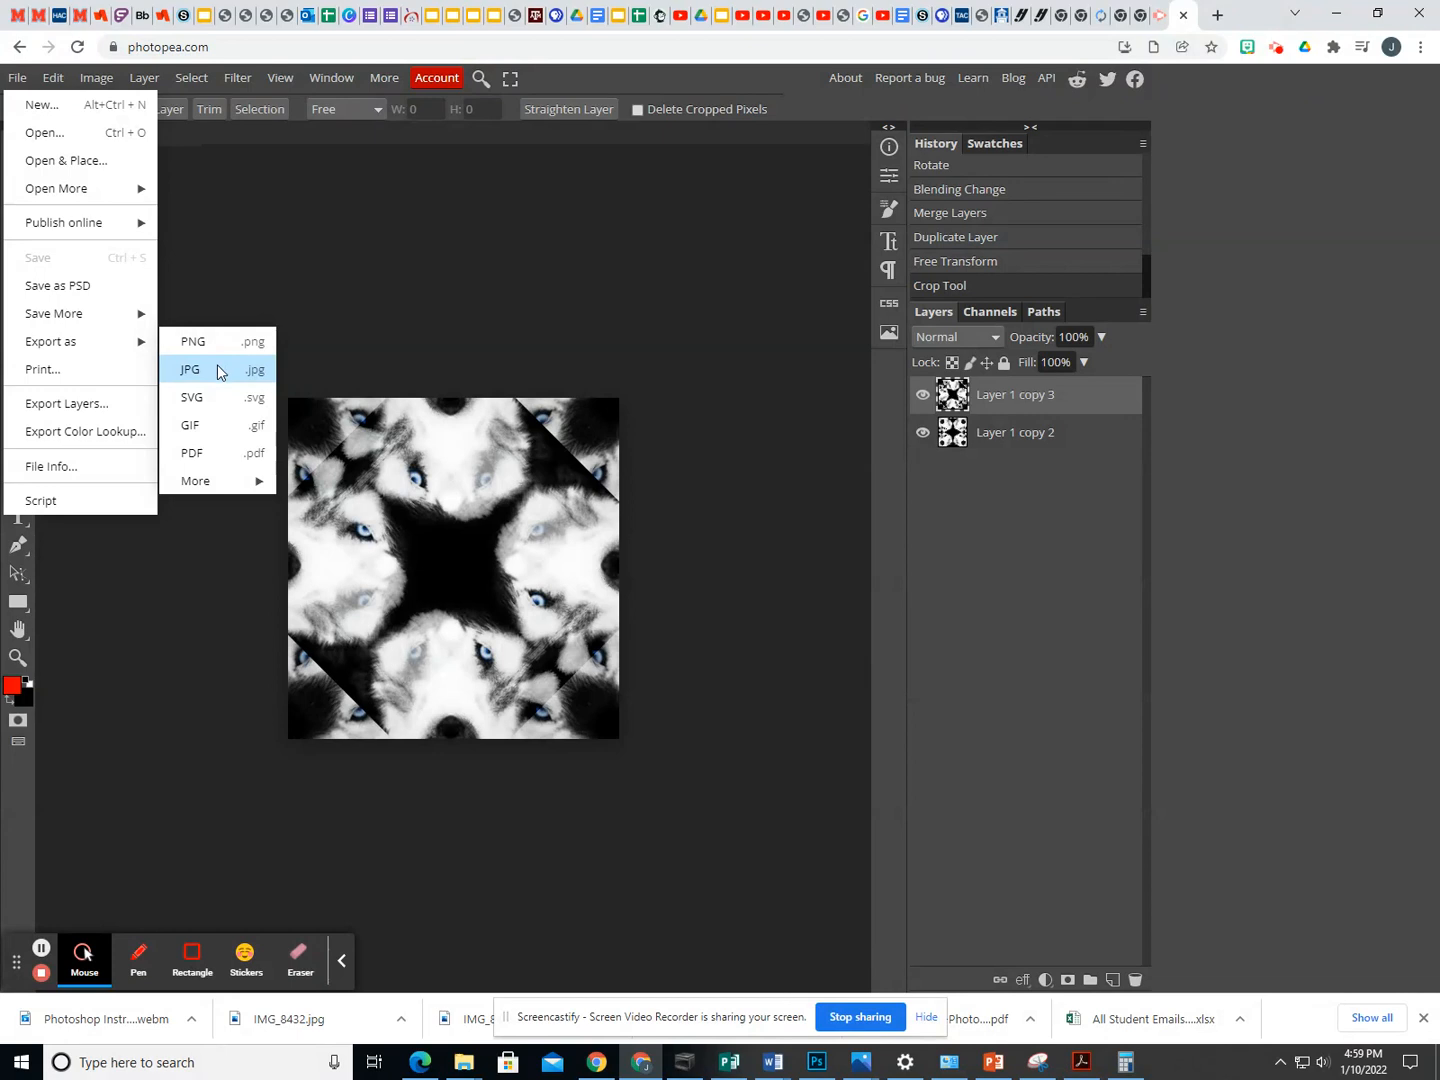
left_click(321, 344)
left_click_drag(325, 348, 39, 185)
left_click(19, 177)
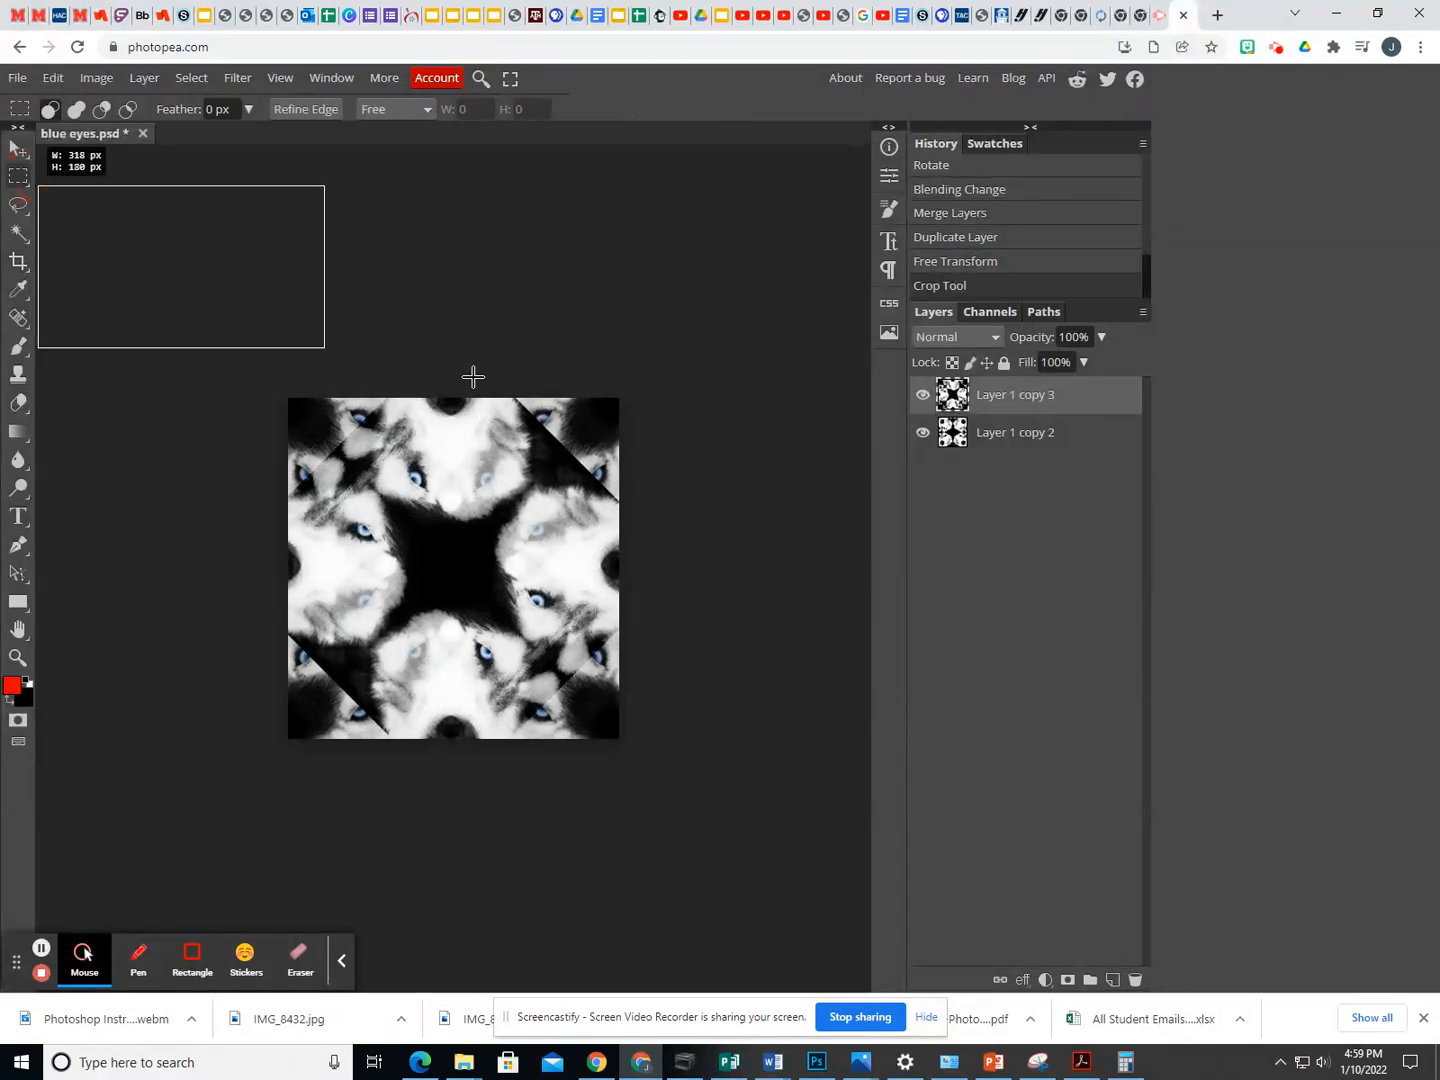